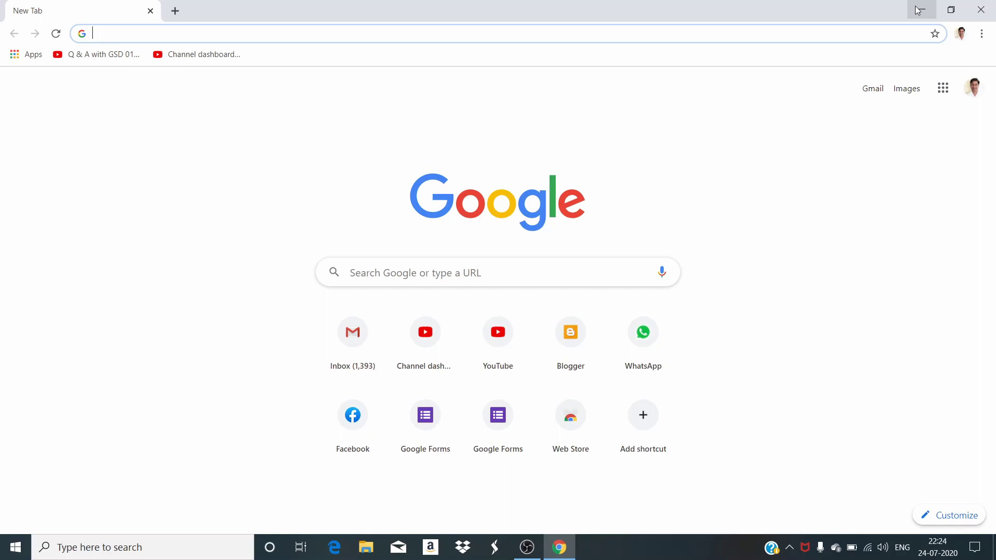
Sign in to the listed Google account by choosing it and submitting the account password
{"action": "left_click", "coordinate": [919, 9]}
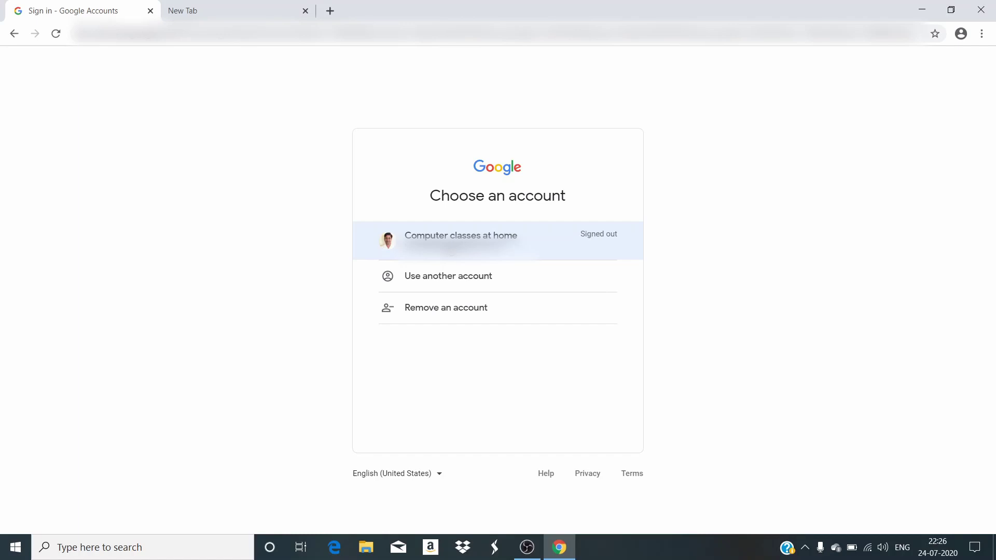
{"action": "key", "text": "Return"}
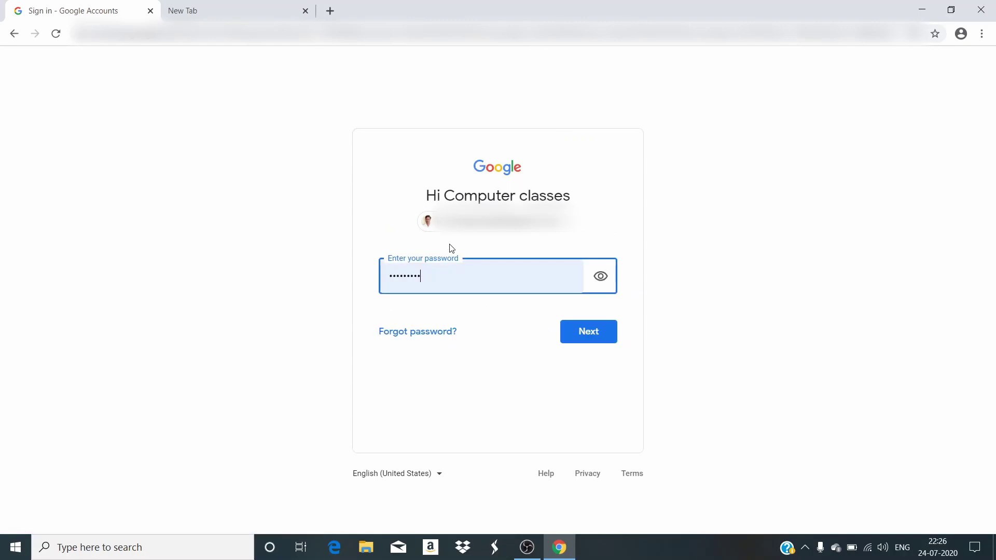
{"action": "left_click", "coordinate": [581, 330]}
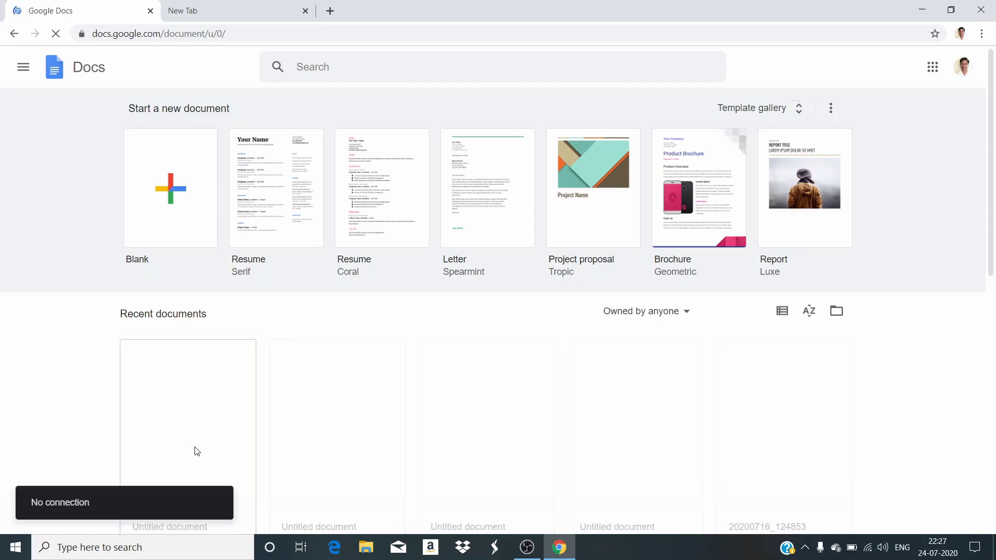
Browse the Google Docs template gallery and create a blank document from it
{"action": "left_click", "coordinate": [313, 218]}
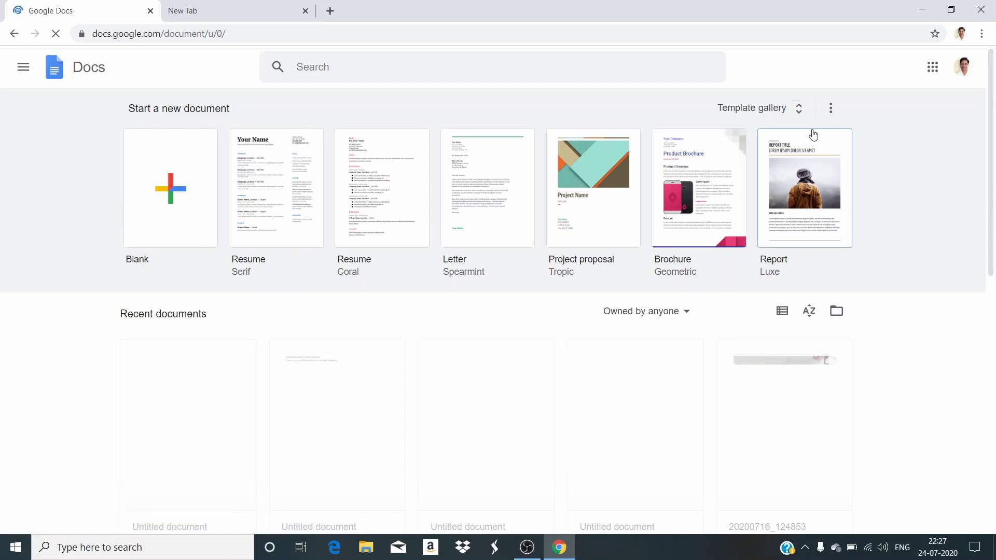
{"action": "left_click", "coordinate": [799, 110]}
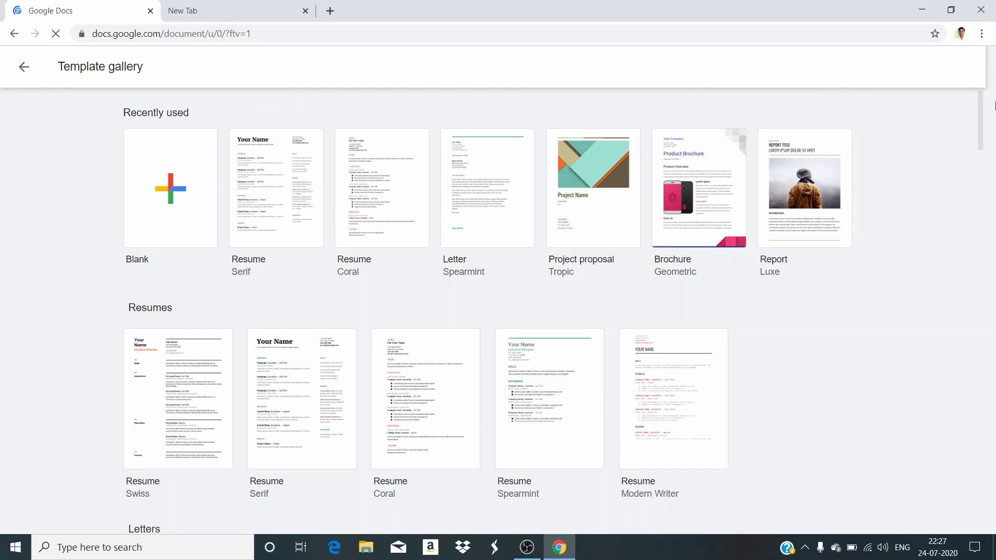
{"action": "mouse_move", "coordinate": [978, 124]}
{"action": "left_mouse_down"}
{"action": "mouse_move", "coordinate": [978, 301]}
{"action": "mouse_move", "coordinate": [985, 120]}
{"action": "left_mouse_up"}
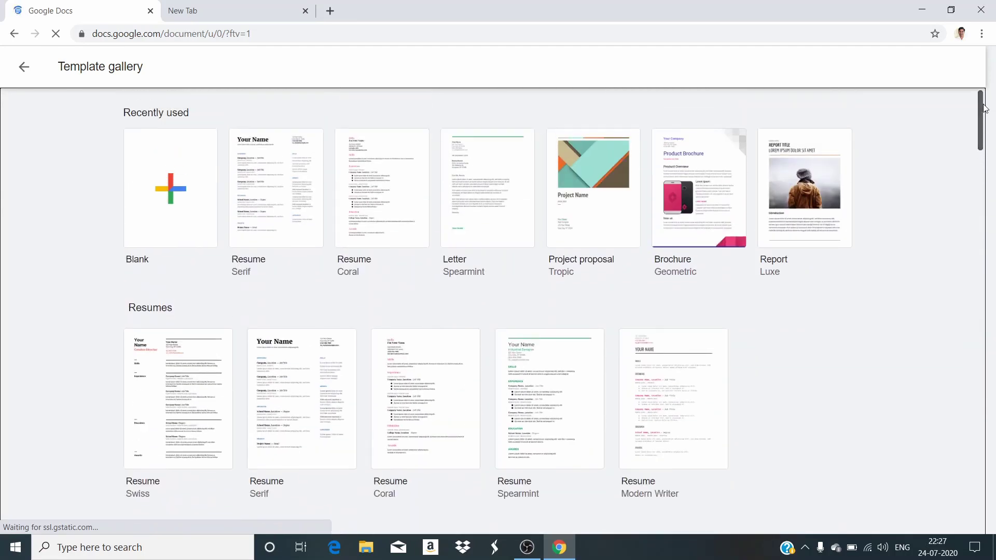
{"action": "left_click", "coordinate": [164, 189]}
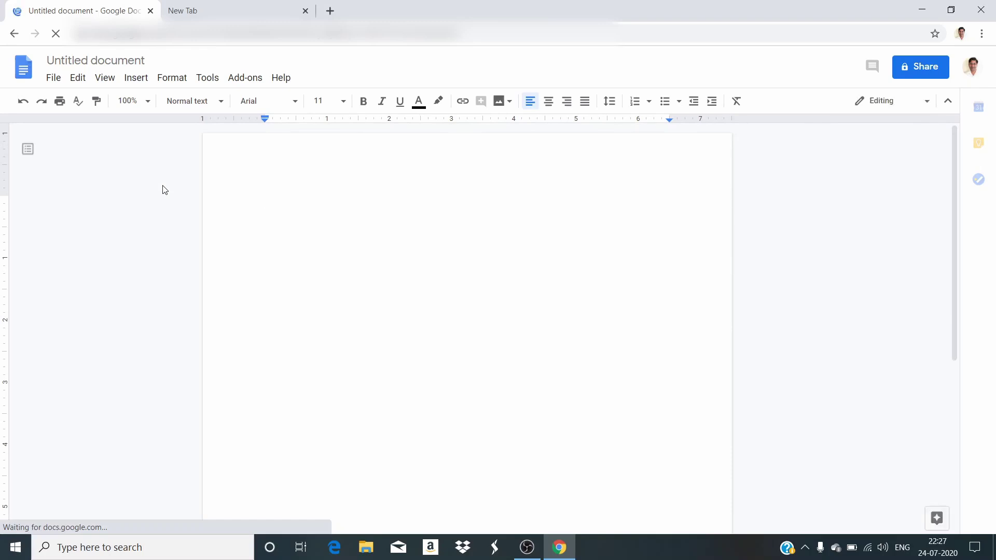
Use voice typing in English (US) to dictate sample sentences starting with "Now whatever I will speak it will be on the screen", then stop dictation
{"action": "left_click", "coordinate": [206, 79]}
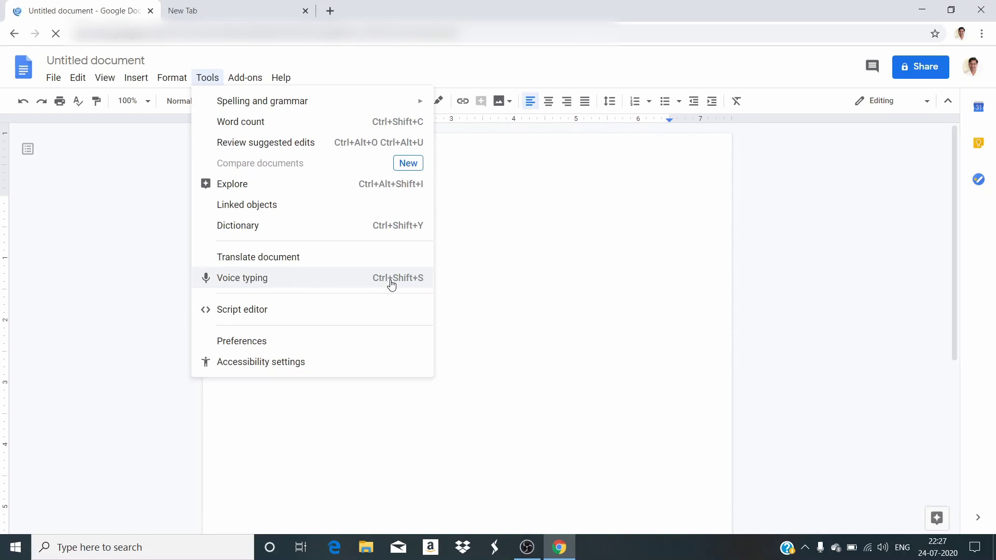
{"action": "left_click", "coordinate": [321, 282]}
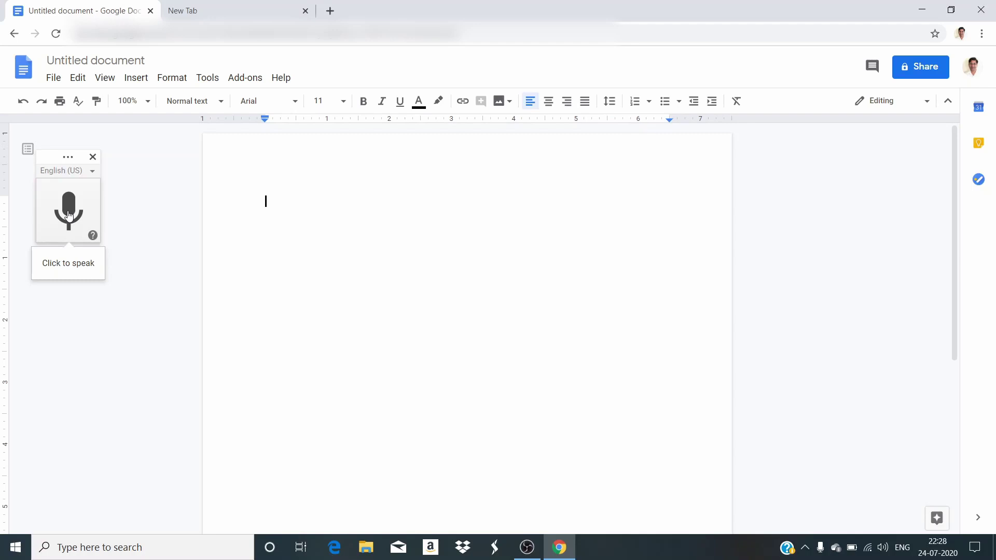
{"action": "left_click", "coordinate": [69, 215]}
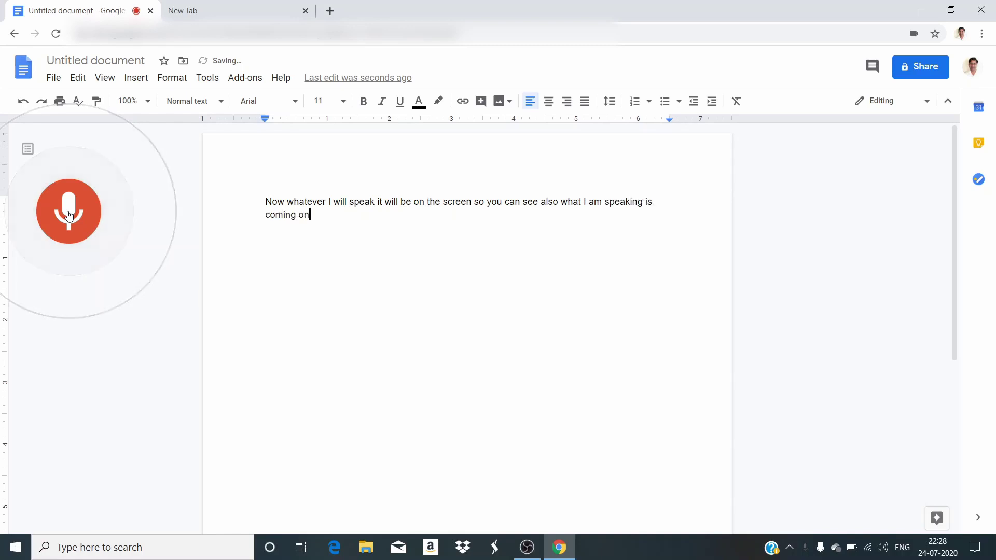
{"action": "left_click", "coordinate": [69, 214]}
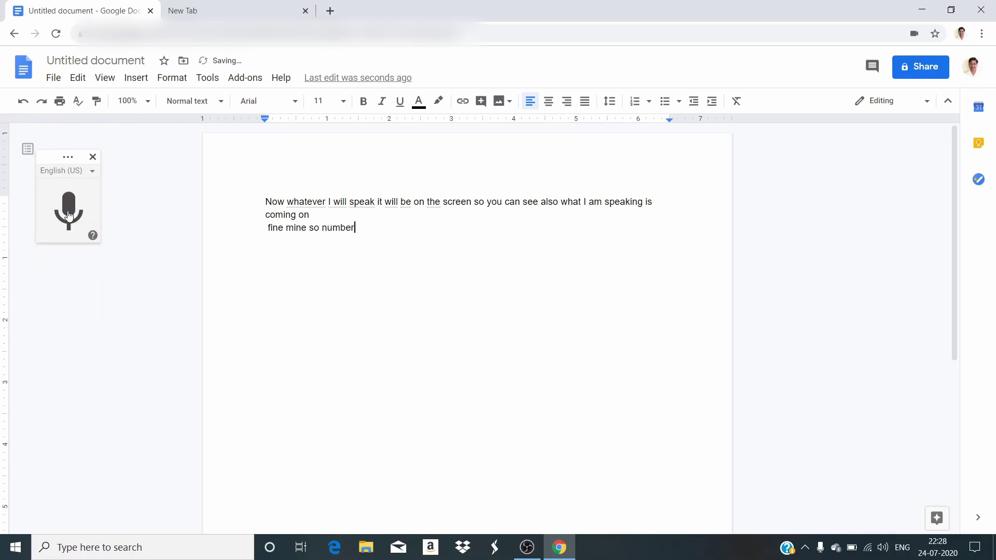
Select all the dictated text, try right alignment on it and restore left alignment
{"action": "key", "text": "Return"}
{"action": "left_click_drag", "start_coordinate": [362, 228], "coordinate": [254, 202]}
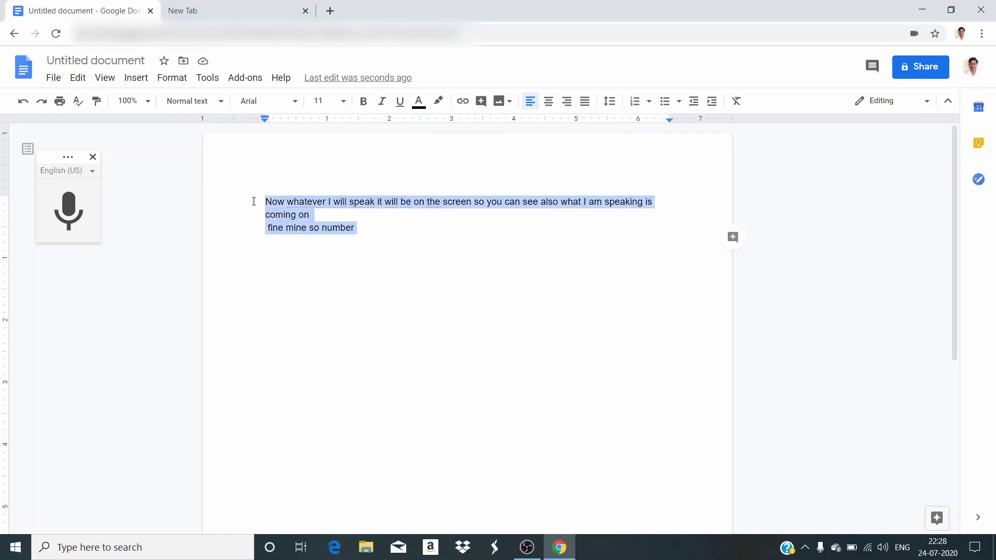
{"action": "left_click", "coordinate": [547, 102]}
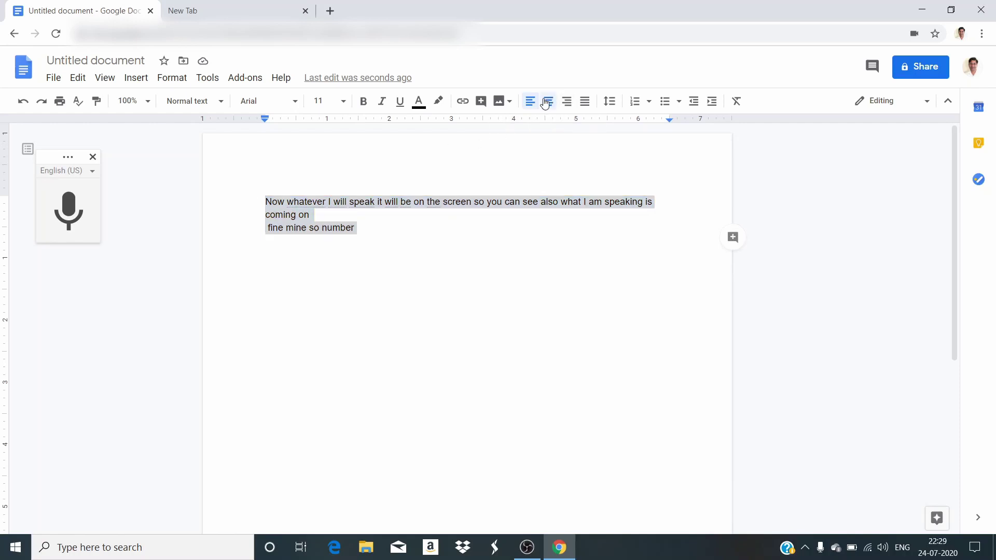
{"action": "left_click", "coordinate": [566, 102]}
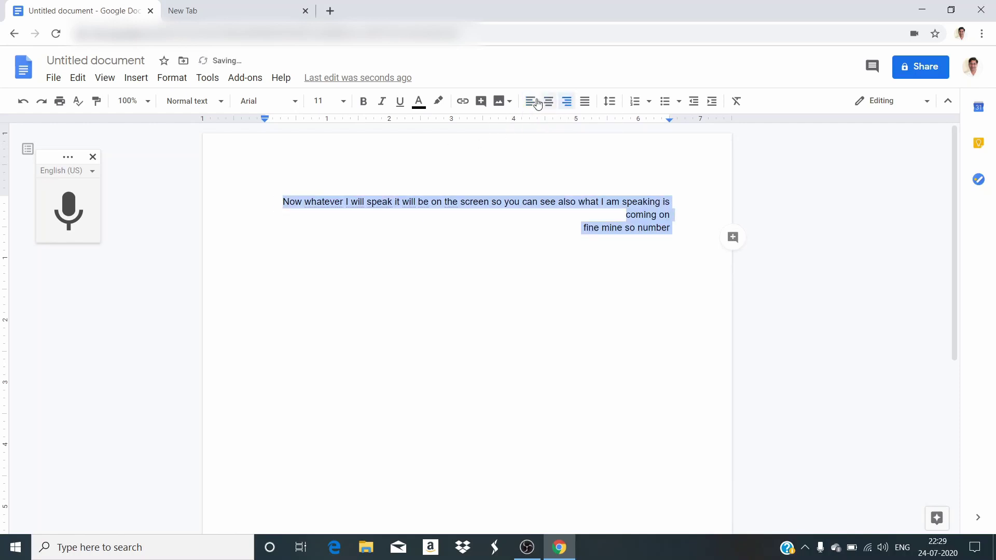
{"action": "left_click", "coordinate": [529, 102]}
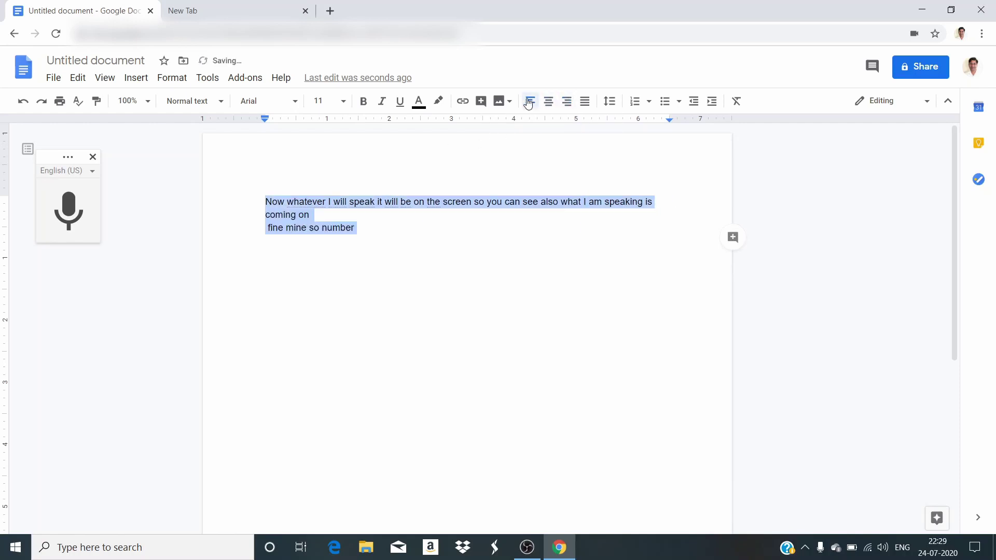
Italicize the selected text, trying bold on it and removing the bold again
{"action": "left_click", "coordinate": [363, 104]}
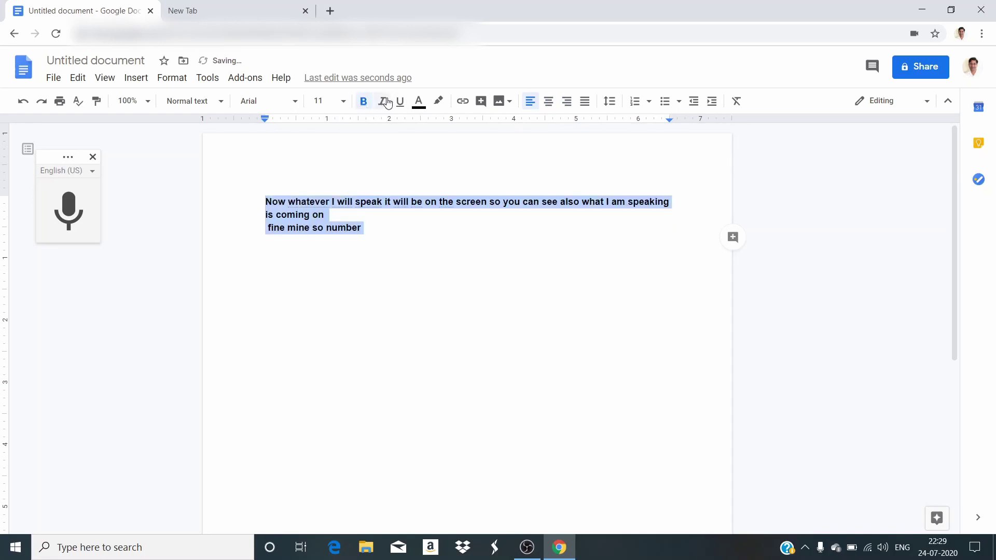
{"action": "left_click", "coordinate": [386, 102]}
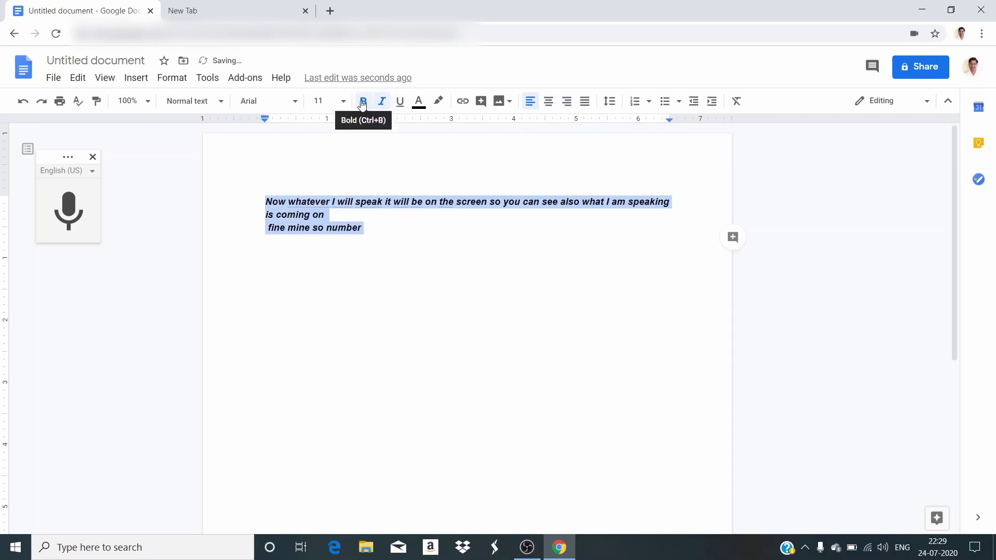
{"action": "left_click", "coordinate": [363, 104]}
{"action": "left_click", "coordinate": [366, 235]}
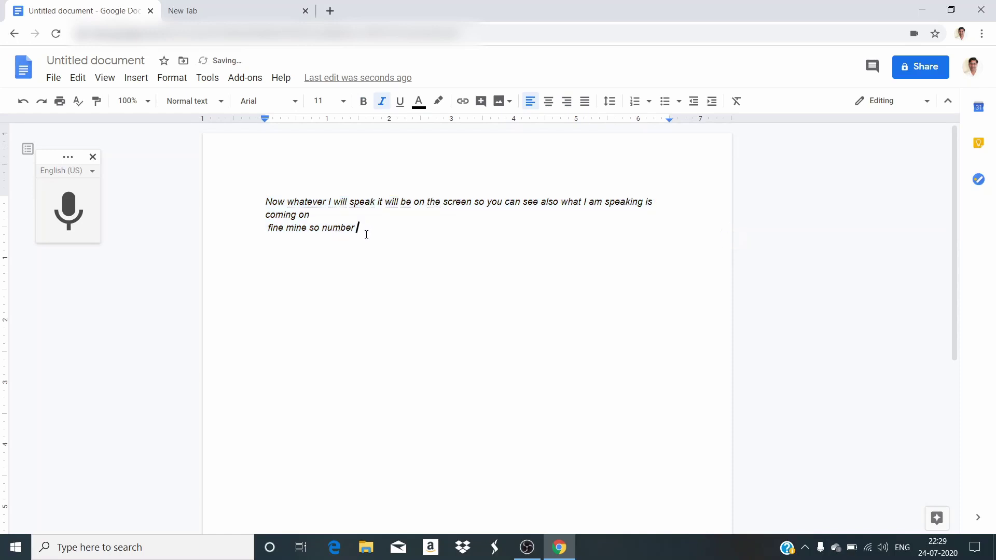
On a new non-italic line, dictate "Yes so let's start the topic number system" and a paragraph on the four types of number systems
{"action": "key", "text": "Return"}
{"action": "key", "text": "ctrl+i"}
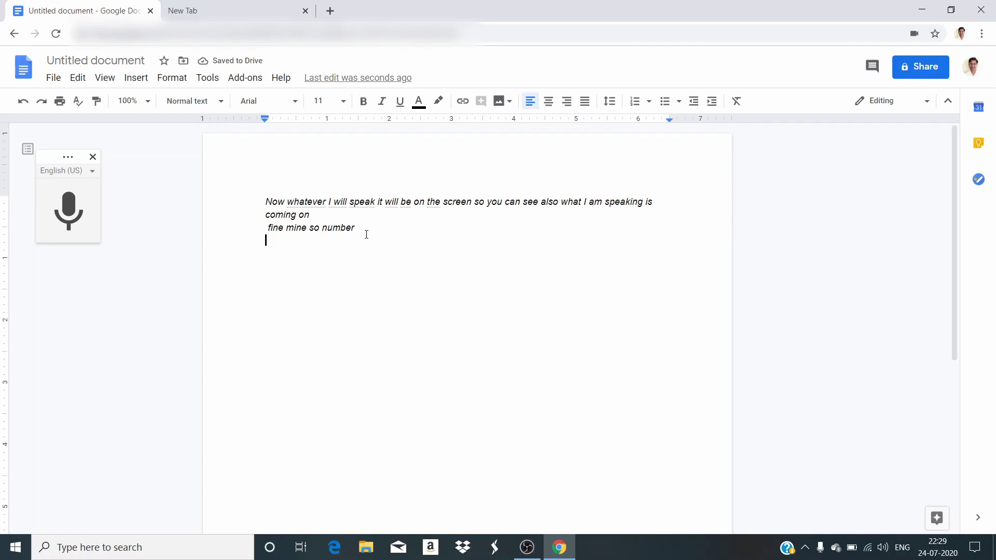
{"action": "left_click", "coordinate": [69, 210]}
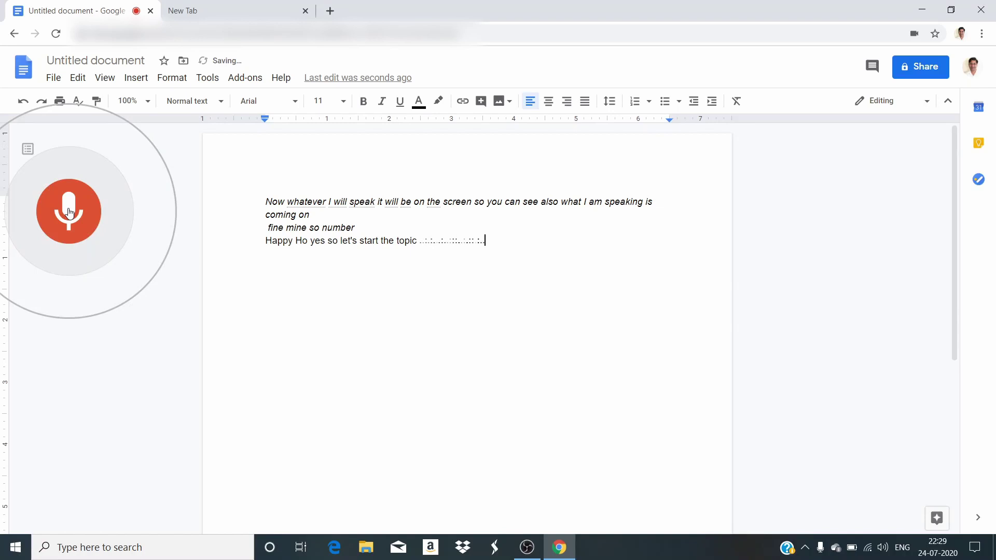
{"action": "left_click", "coordinate": [69, 213]}
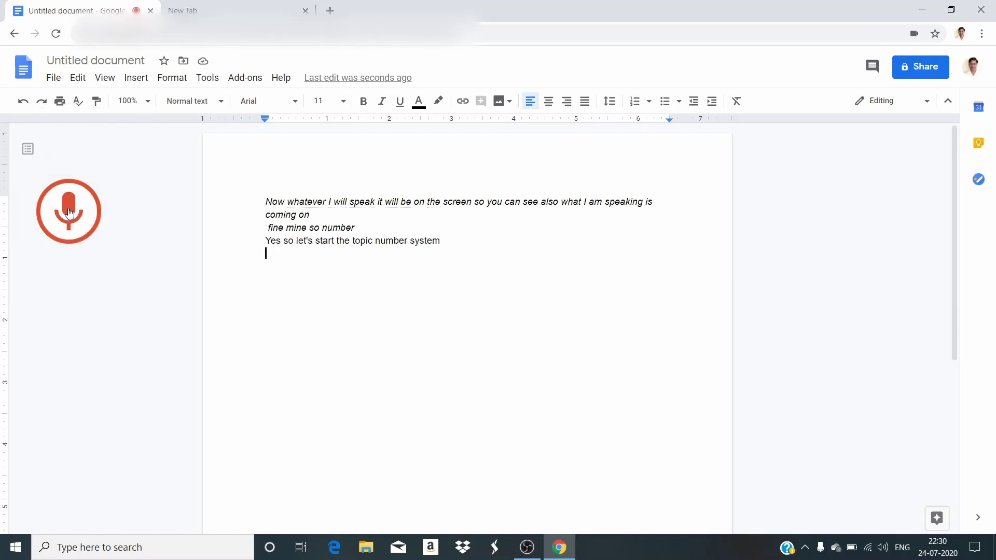
{"action": "left_click", "coordinate": [69, 213]}
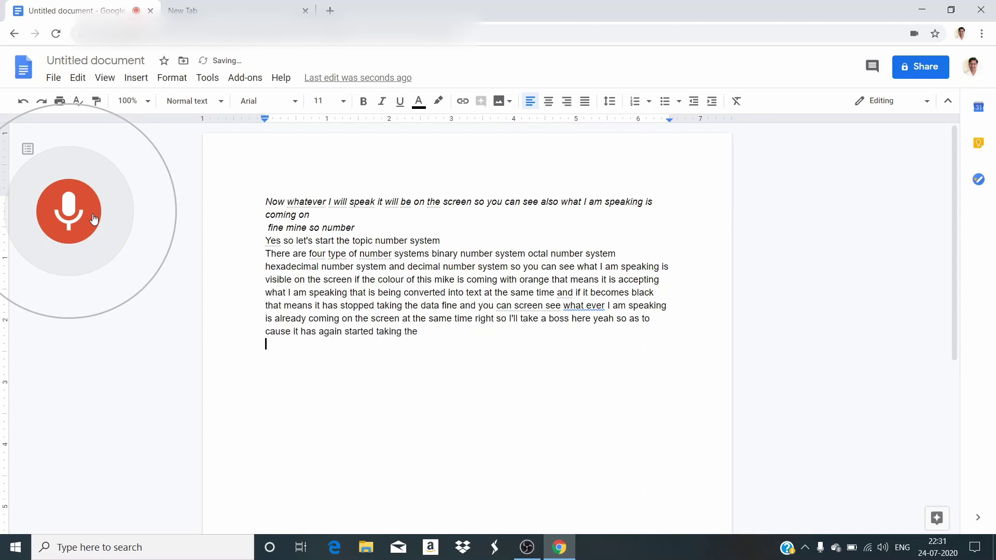
{"action": "left_click", "coordinate": [94, 218]}
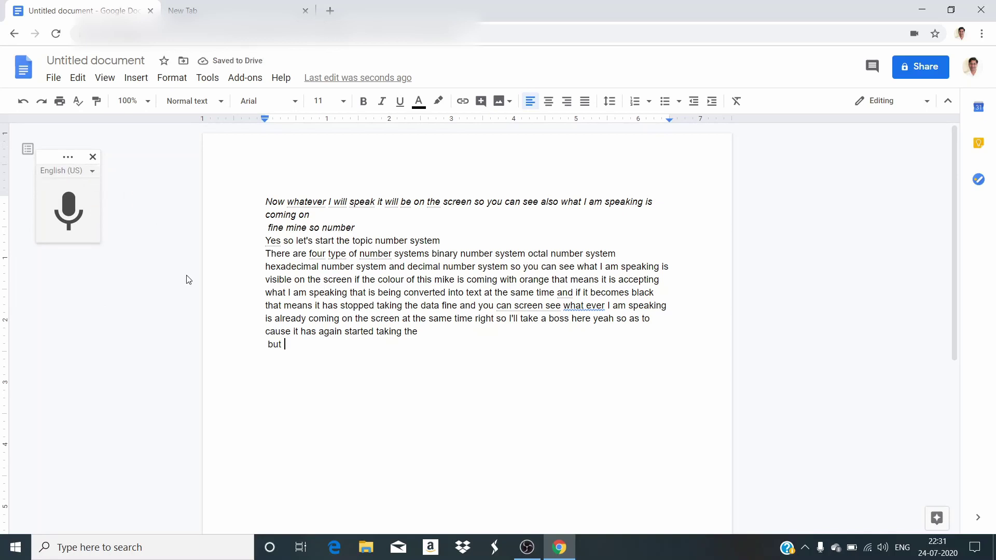
Add two line breaks below the English text and set the voice typing language to हिन्दी
{"action": "key", "text": "Return"}
{"action": "key", "text": "Return"}
{"action": "left_click", "coordinate": [91, 172]}
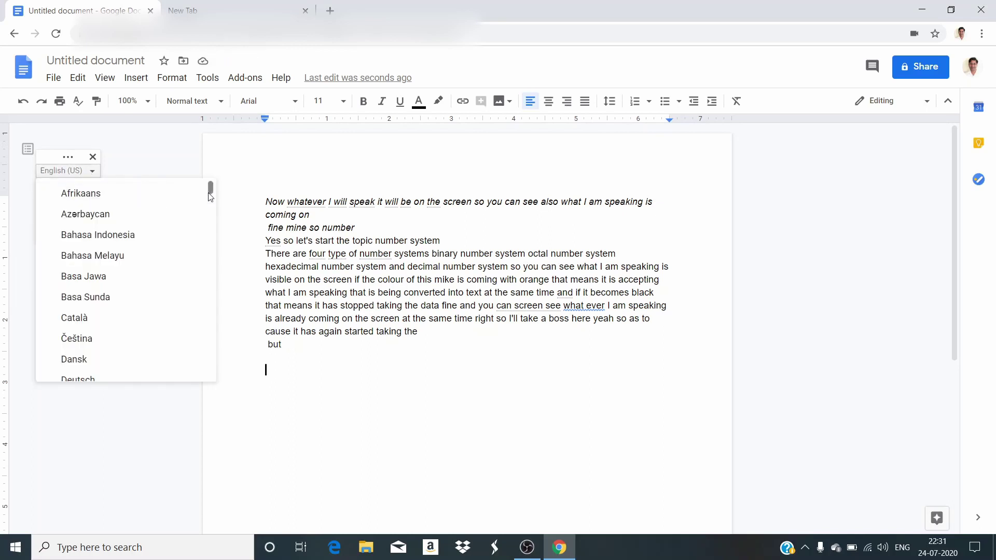
{"action": "left_click_drag", "start_coordinate": [212, 193], "coordinate": [202, 349]}
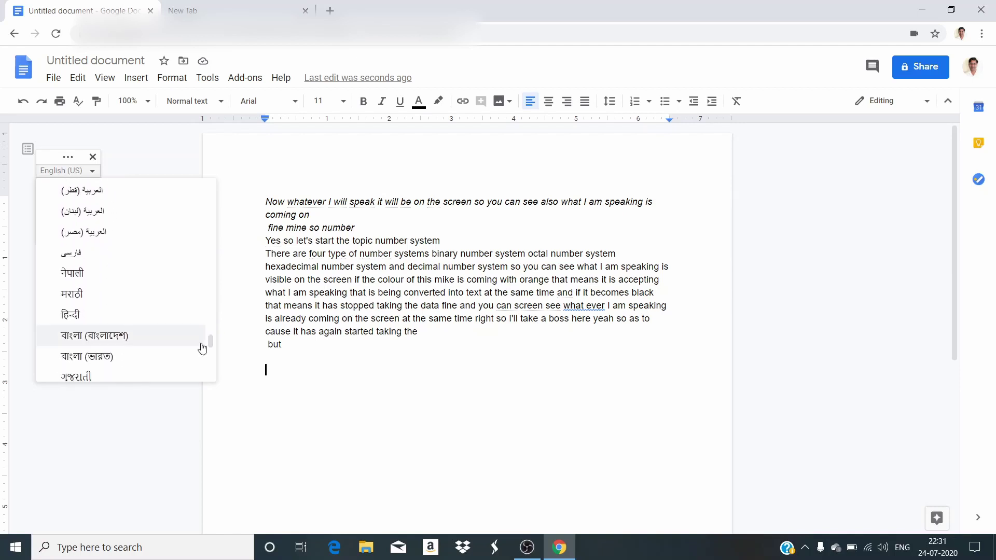
{"action": "left_click", "coordinate": [78, 316]}
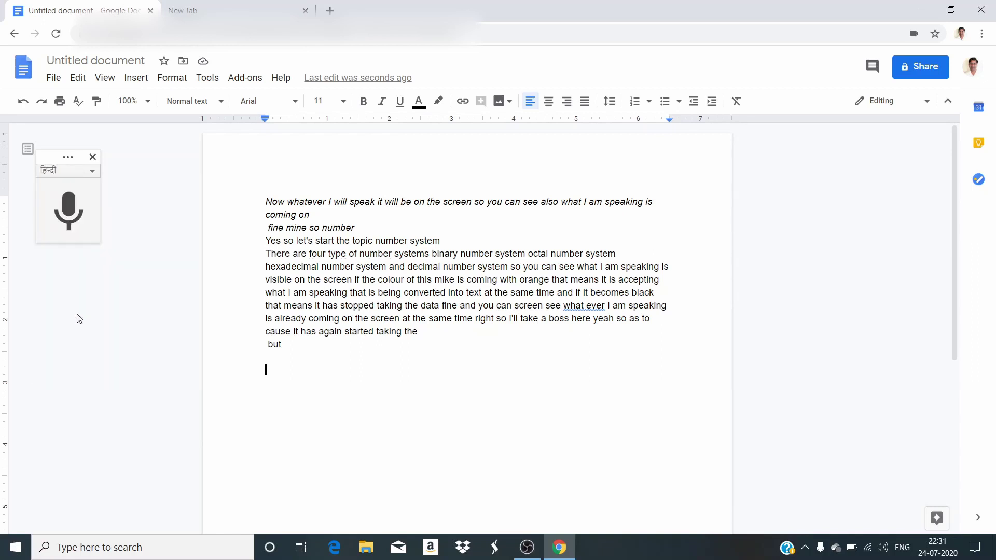
Dictate the Hindi passage beginning "संज्ञा किसे कहते हैं", with the definition, the three types of संज्ञा and an explanatory paragraph
{"action": "left_click", "coordinate": [69, 213]}
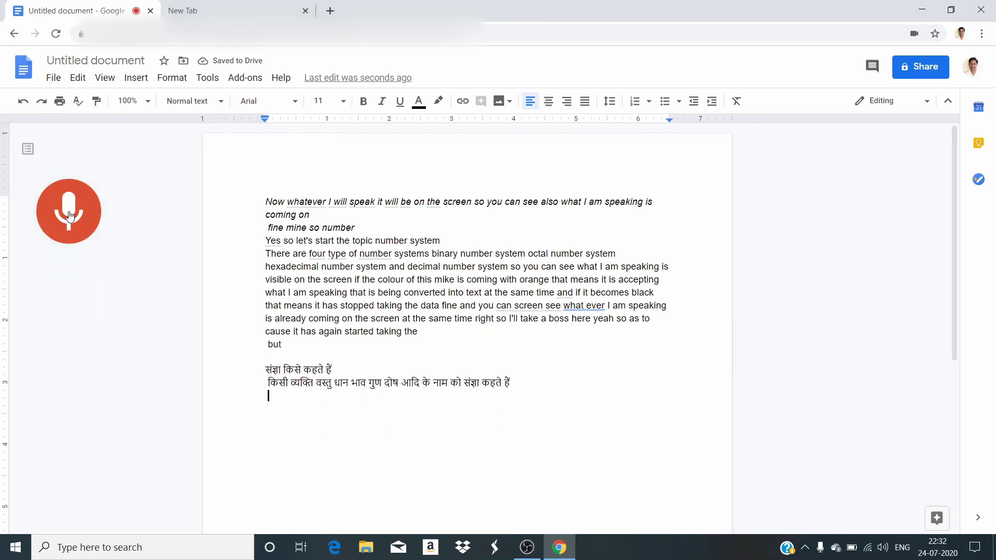
{"action": "left_click", "coordinate": [69, 213]}
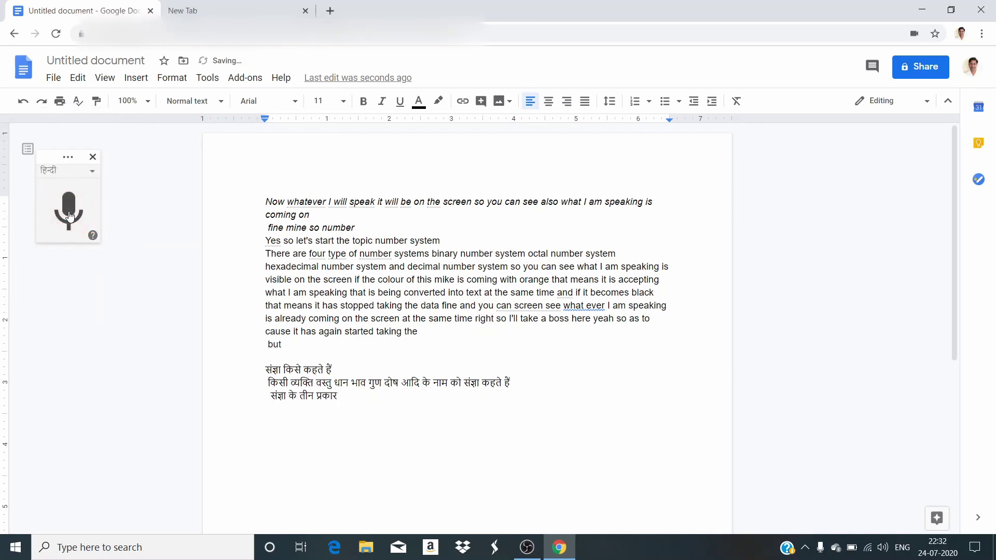
{"action": "left_click", "coordinate": [69, 215]}
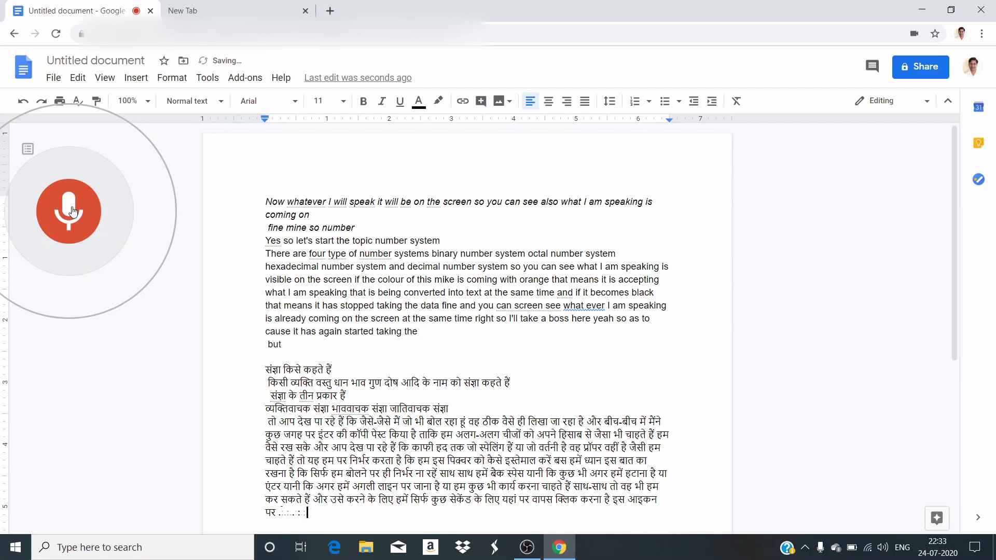
{"action": "left_click", "coordinate": [72, 211]}
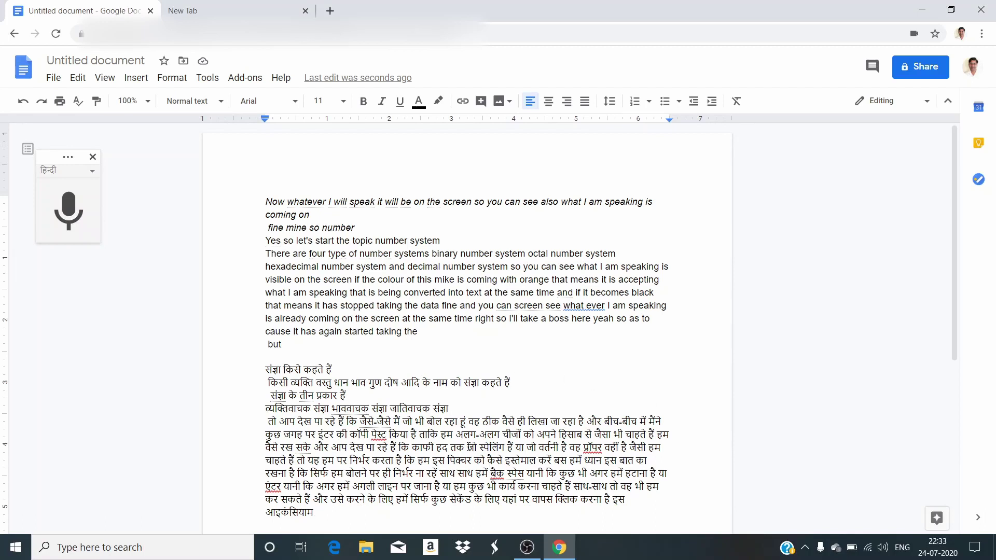
Split the line of noun types so व्यक्तिवाचक संज्ञा, भाववाचक संज्ञा and जातिवाचक संज्ञा each stand on their own line
{"action": "left_click", "coordinate": [334, 408]}
{"action": "key", "text": "Return"}
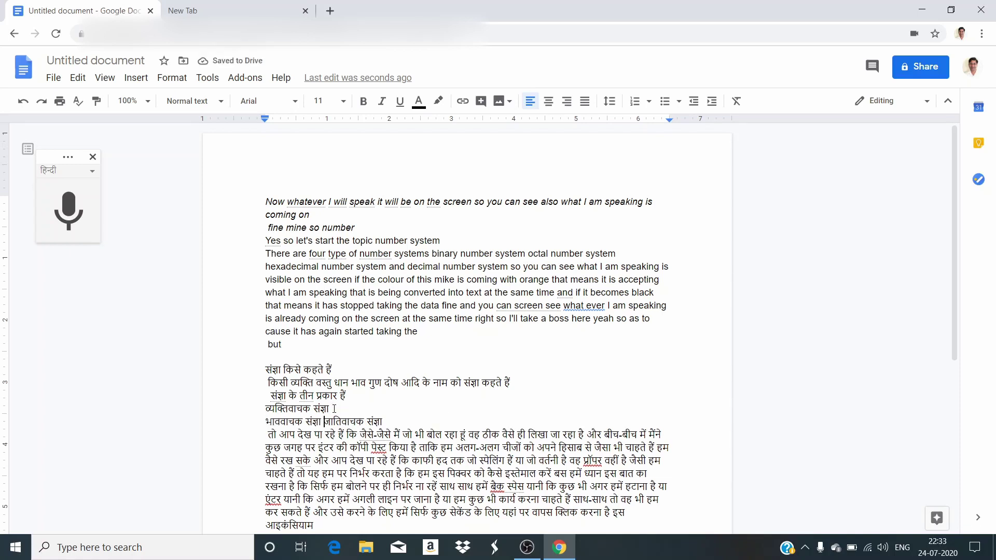
{"action": "key", "text": "Return"}
Format the three संज्ञा type lines as a numbered list in the 1., a., i. style
{"action": "key", "text": "Up"}
{"action": "key", "text": "Up"}
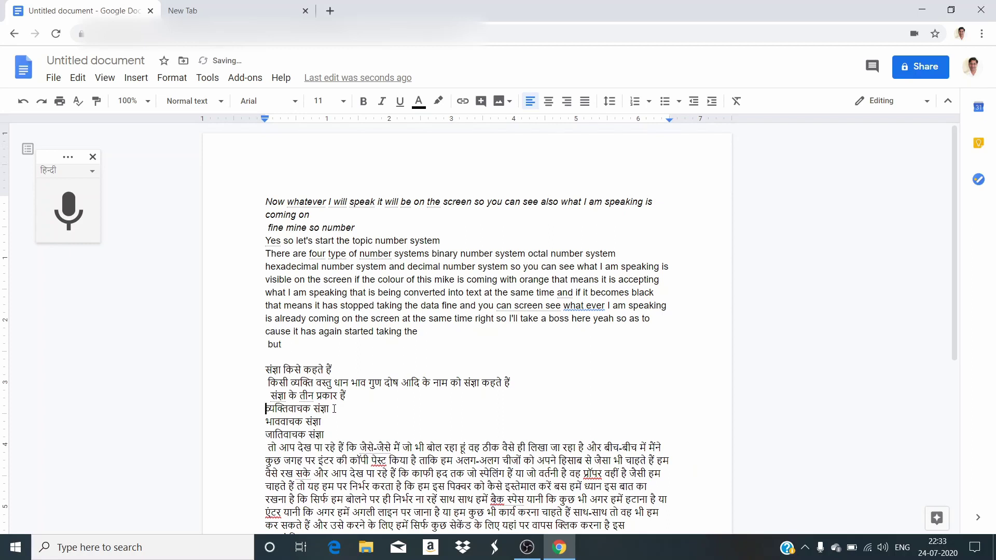
{"action": "key", "text": "shift+Down"}
{"action": "key", "text": "shift+Down"}
{"action": "key", "text": "shift+Down"}
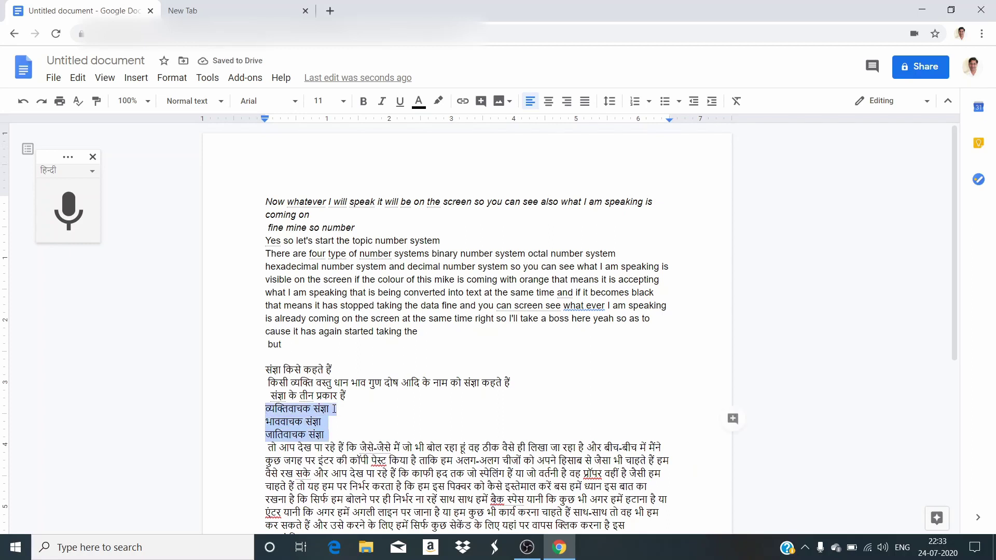
{"action": "left_click", "coordinate": [649, 102]}
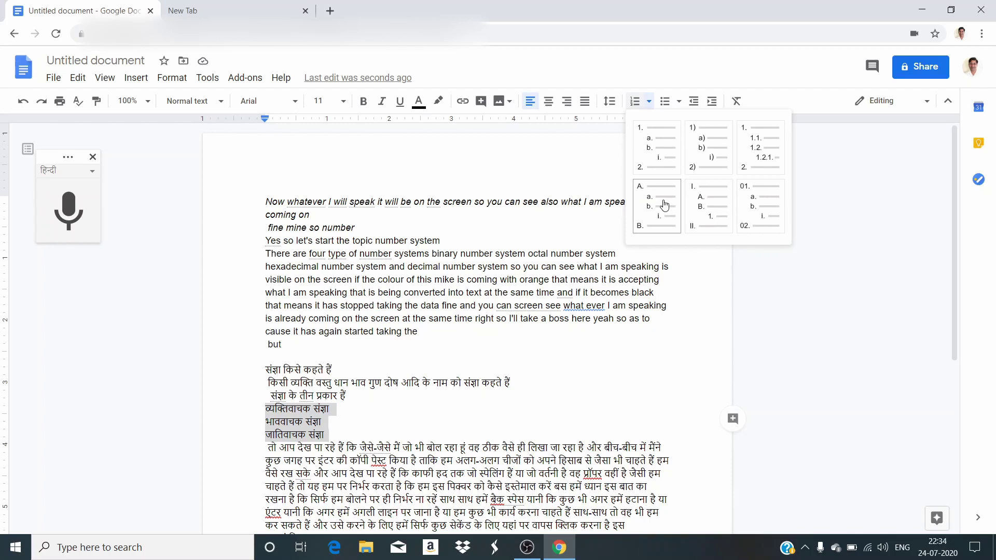
{"action": "left_click", "coordinate": [652, 151]}
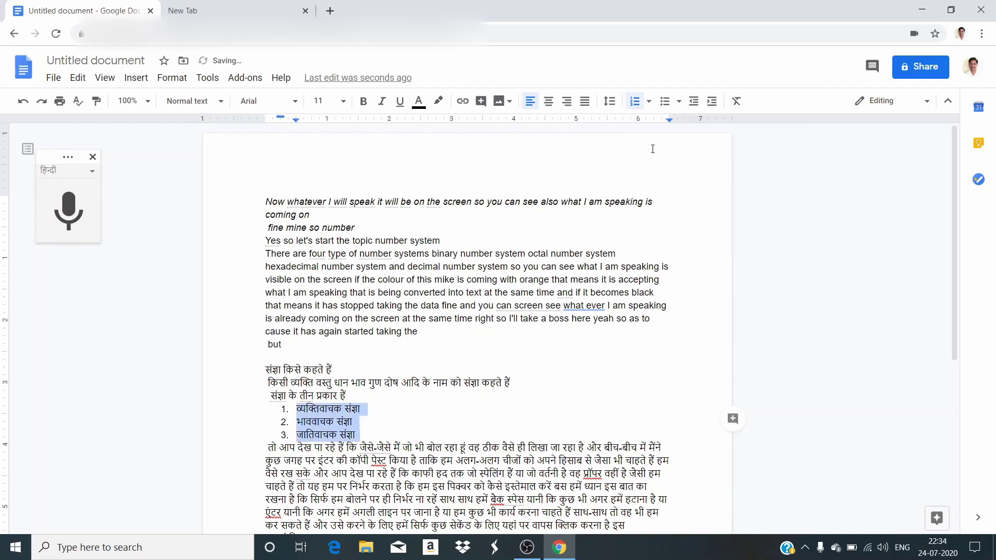
Set the English text from "Now whatever I will speak" to "started taking the" in Georgia at font size 18
{"action": "left_click", "coordinate": [415, 229]}
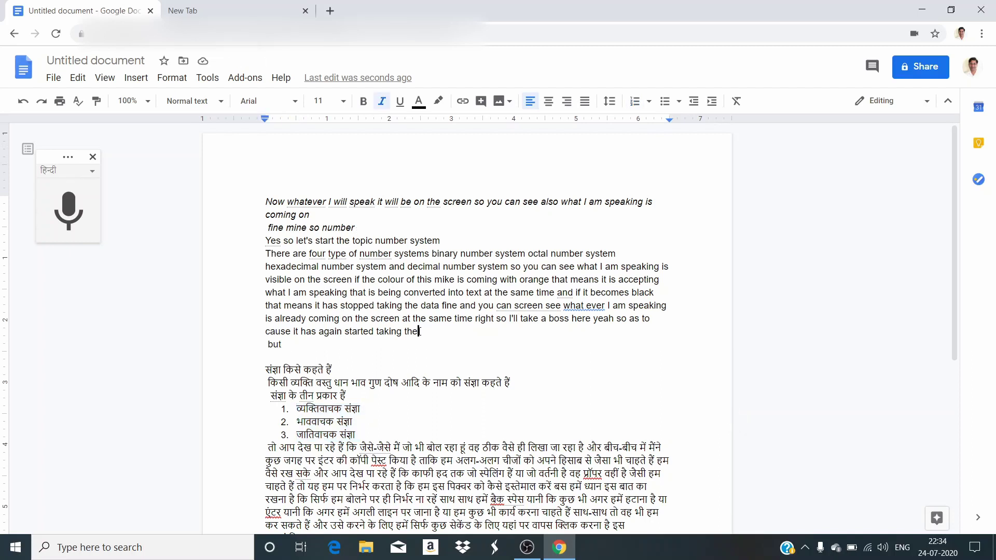
{"action": "left_click_drag", "start_coordinate": [419, 332], "coordinate": [261, 203]}
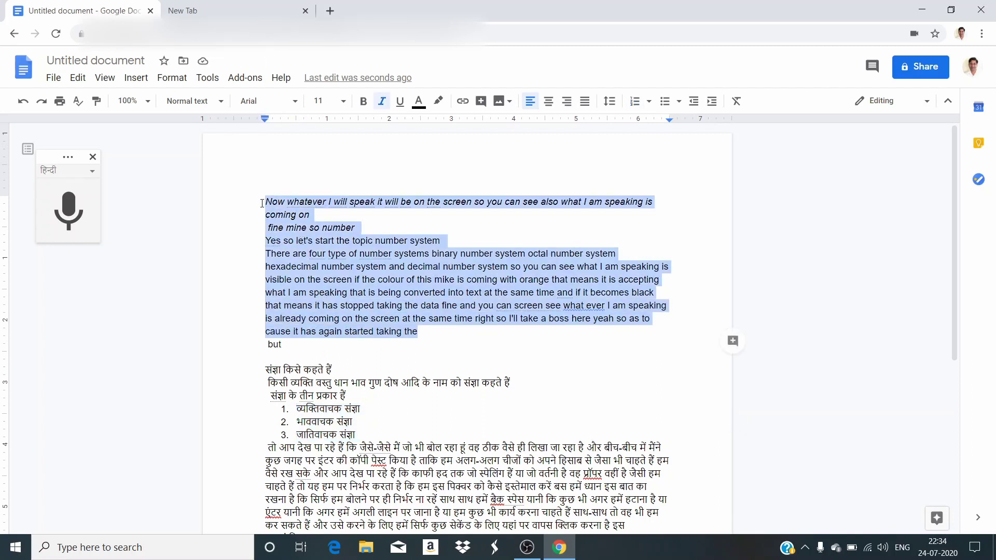
{"action": "left_click", "coordinate": [295, 102]}
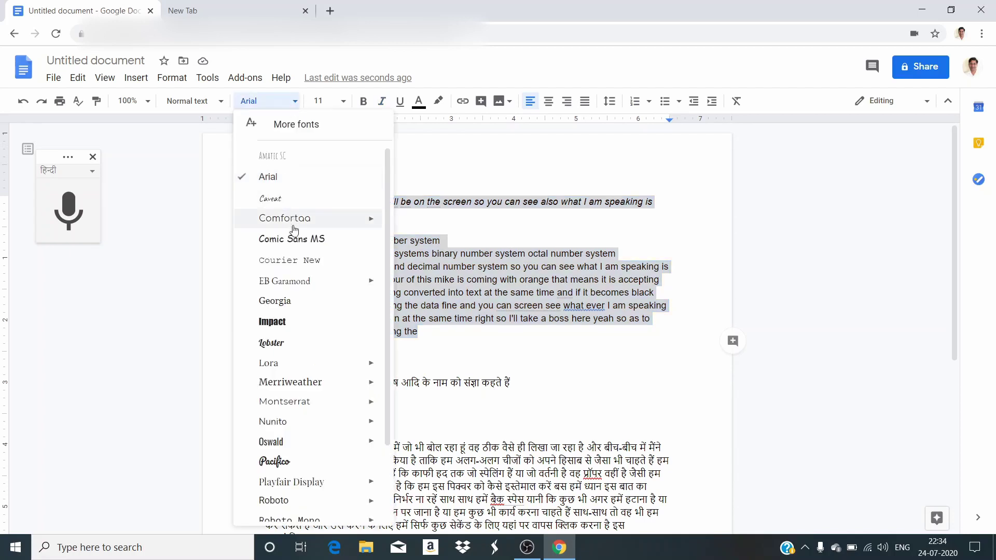
{"action": "left_click", "coordinate": [289, 307]}
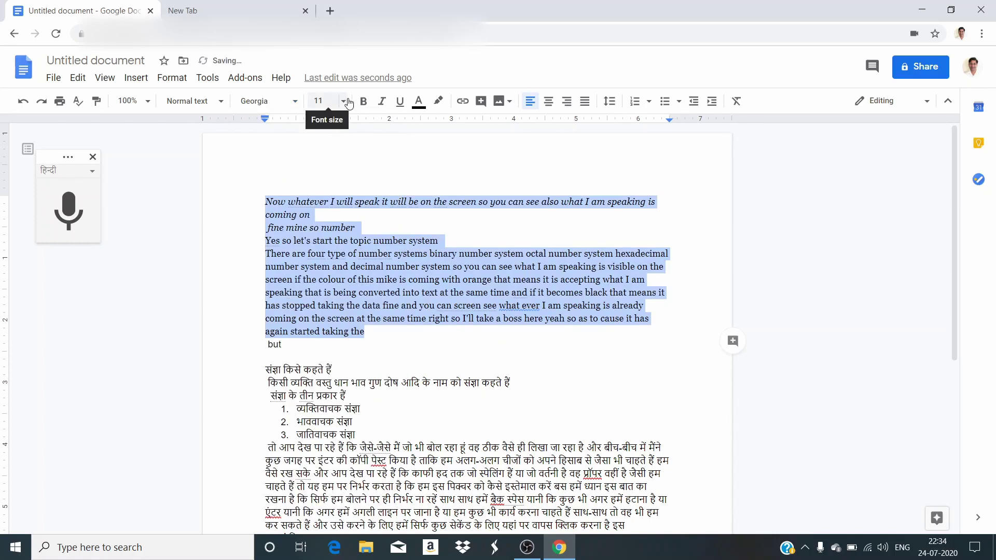
{"action": "left_click", "coordinate": [325, 101]}
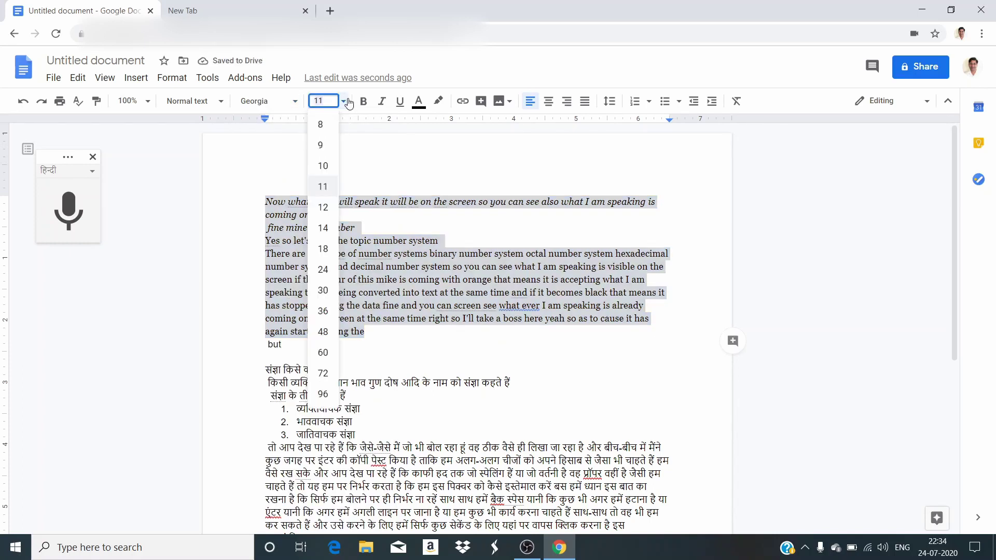
{"action": "left_click", "coordinate": [327, 252]}
{"action": "left_click", "coordinate": [392, 256]}
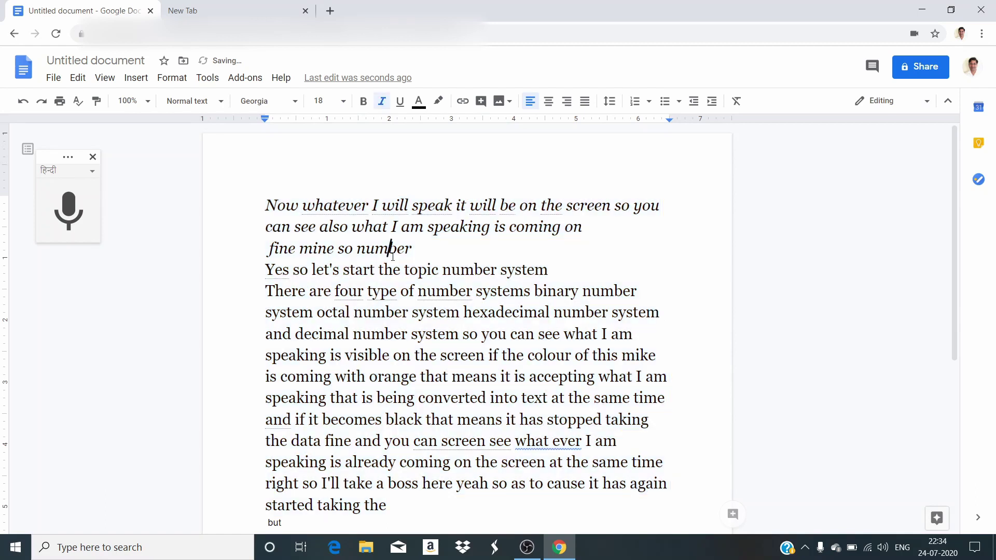
Set the whole Hindi passage, from "संज्ञा किसे कहते हैं" through "आइकंसियाम", to font size 18
{"action": "scroll", "coordinate": [392, 256], "scroll_direction": "down", "scroll_amount": 3}
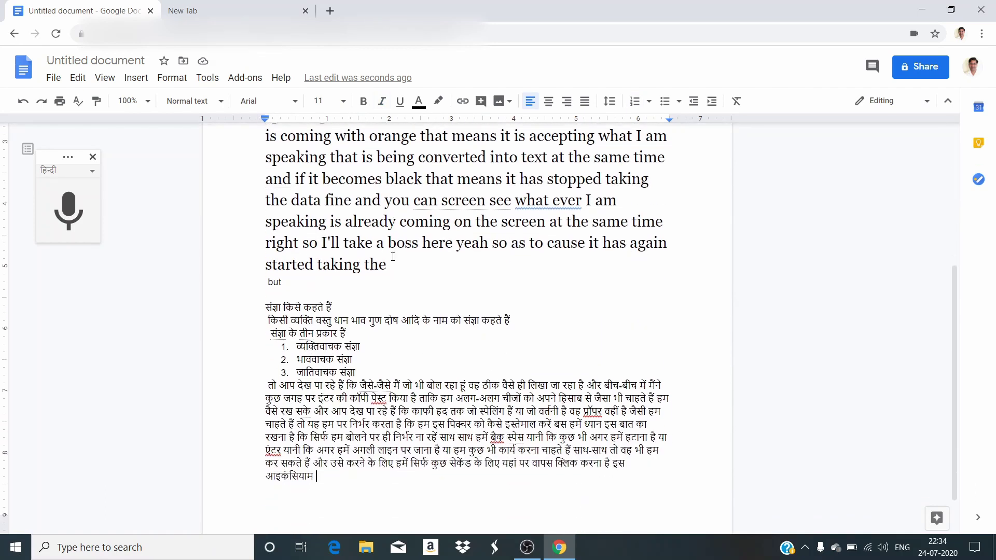
{"action": "key", "text": "Down"}
{"action": "key", "text": "Down"}
{"action": "key", "text": "End"}
{"action": "key", "text": "shift+Down"}
{"action": "key", "text": "shift+Down"}
{"action": "key", "text": "shift+Down"}
{"action": "key", "text": "shift+Down"}
{"action": "key", "text": "shift+Down"}
{"action": "key", "text": "shift+Down"}
{"action": "key", "text": "shift+Down"}
{"action": "key", "text": "shift+Down"}
{"action": "key", "text": "shift+Down"}
{"action": "key", "text": "shift+Down"}
{"action": "key", "text": "shift+Down"}
{"action": "key", "text": "shift+Down"}
{"action": "key", "text": "shift+Down"}
{"action": "key", "text": "shift+Down"}
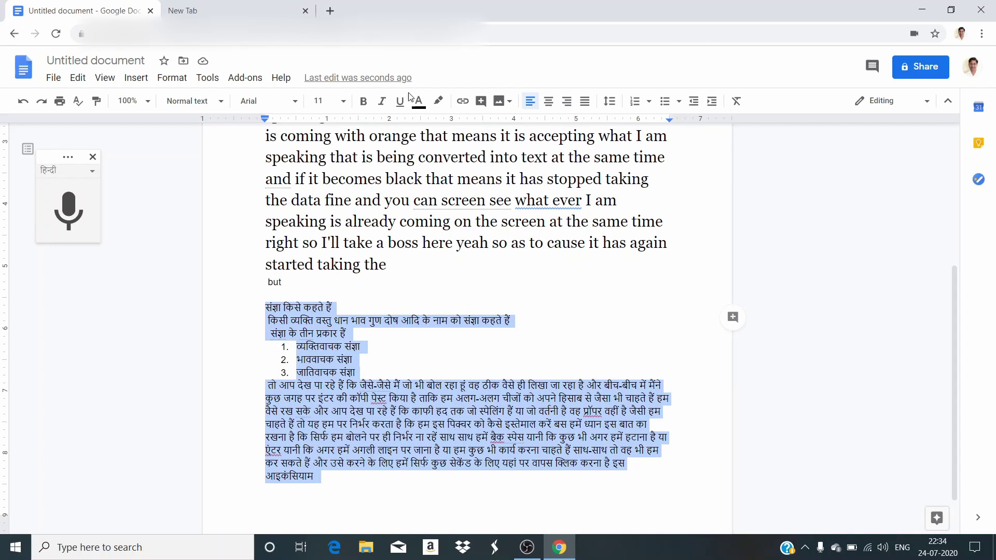
{"action": "left_click", "coordinate": [341, 103]}
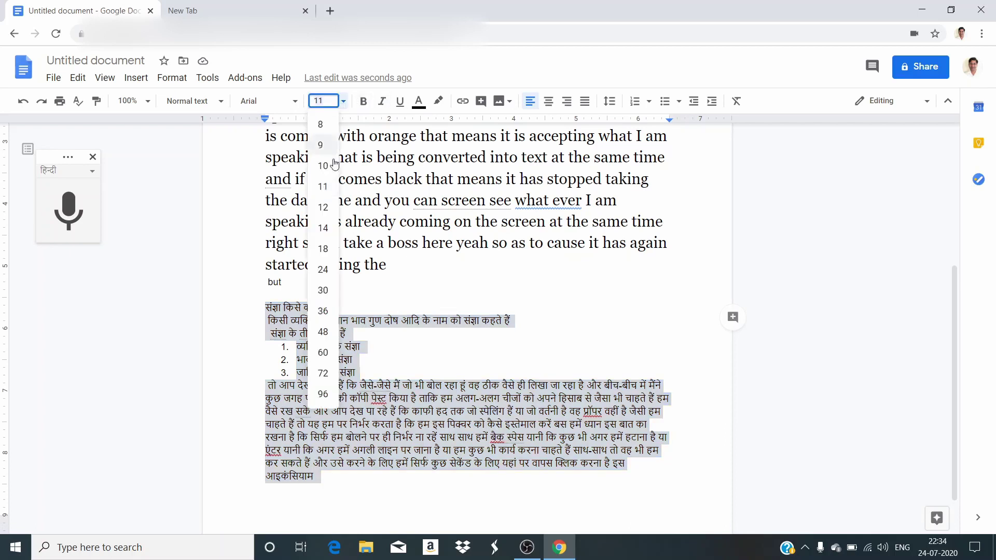
{"action": "left_click", "coordinate": [325, 252]}
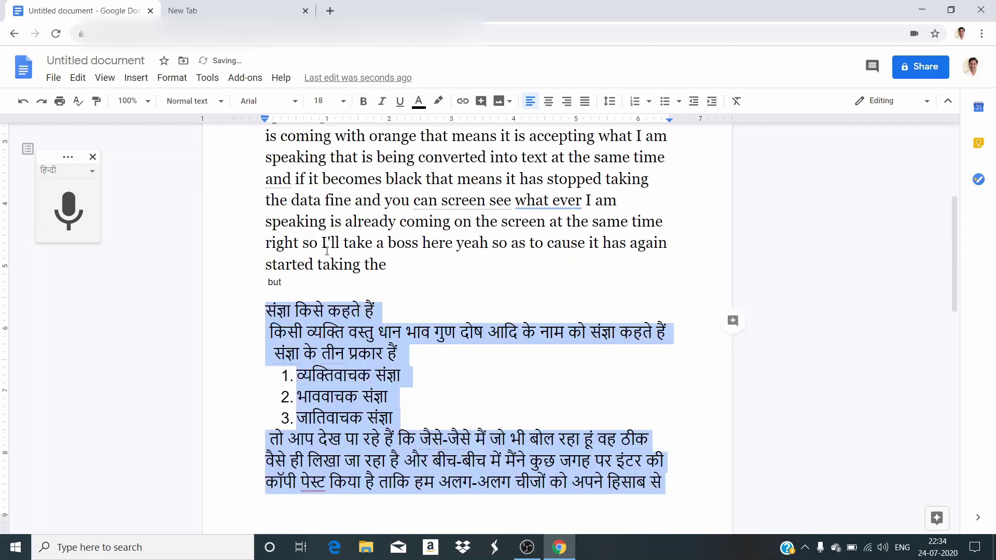
{"action": "left_click", "coordinate": [445, 418]}
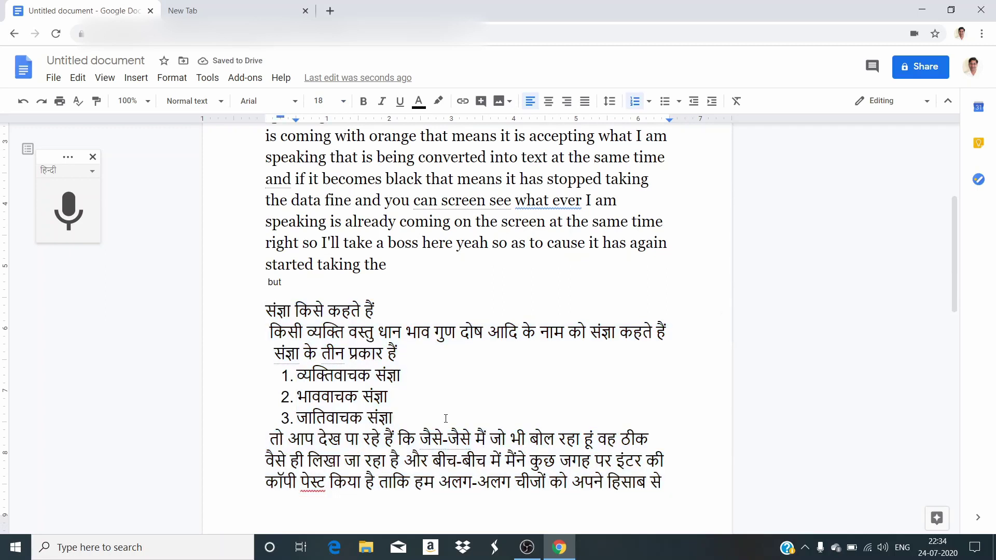
Look over the Hindi passage, from its numbered list and explanatory paragraph back up to the line "but"
{"action": "key", "text": "Down"}
{"action": "key", "text": "Down"}
{"action": "key", "text": "Down"}
{"action": "key", "text": "Down"}
{"action": "key", "text": "Down"}
{"action": "key", "text": "Down"}
{"action": "key", "text": "Down"}
{"action": "key", "text": "Down"}
{"action": "key", "text": "Down"}
{"action": "key", "text": "Down"}
{"action": "key", "text": "Down"}
{"action": "key", "text": "Down"}
{"action": "key", "text": "Down"}
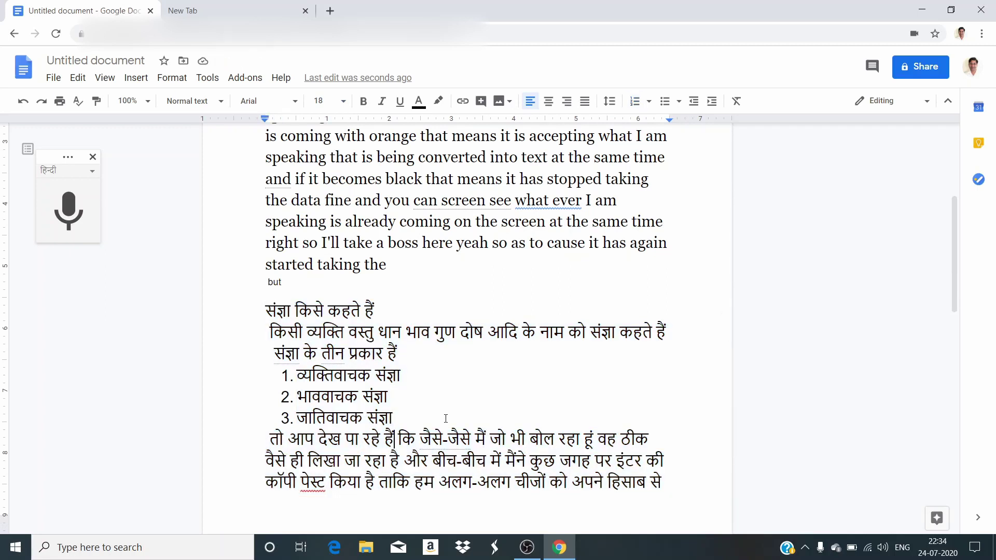
{"action": "key", "text": "Up"}
{"action": "key", "text": "Up"}
{"action": "key", "text": "Up"}
{"action": "key", "text": "Up"}
{"action": "key", "text": "Up"}
{"action": "key", "text": "Up"}
{"action": "key", "text": "Up"}
{"action": "key", "text": "Up"}
{"action": "key", "text": "Up"}
{"action": "key", "text": "Up"}
{"action": "key", "text": "Up"}
{"action": "key", "text": "Up"}
{"action": "key", "text": "Up"}
{"action": "key", "text": "Up"}
{"action": "key", "text": "Up"}
{"action": "key", "text": "Up"}
{"action": "key", "text": "Up"}
{"action": "key", "text": "Up"}
{"action": "key", "text": "Up"}
{"action": "key", "text": "Up"}
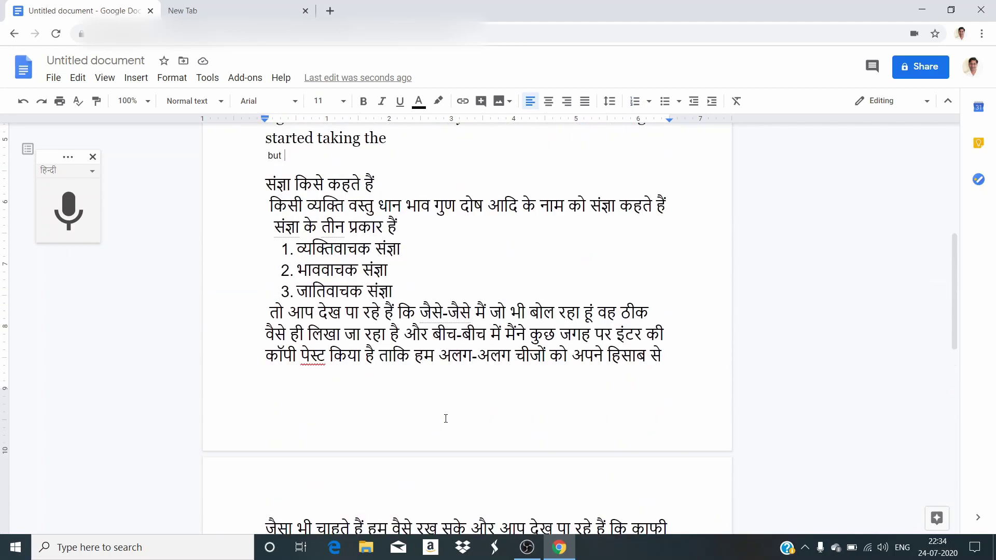
Add a few blank lines after the end of the Hindi passage and delete the surplus ones
{"action": "key", "text": "Down"}
{"action": "key", "text": "Down"}
{"action": "key", "text": "Down"}
{"action": "key", "text": "Down"}
{"action": "key", "text": "Down"}
{"action": "key", "text": "Down"}
{"action": "key", "text": "Down"}
{"action": "key", "text": "Down"}
{"action": "key", "text": "Down"}
{"action": "key", "text": "Down"}
{"action": "key", "text": "Down"}
{"action": "key", "text": "Down"}
{"action": "key", "text": "Down"}
{"action": "key", "text": "Down"}
{"action": "key", "text": "Down"}
{"action": "key", "text": "Down"}
{"action": "key", "text": "Down"}
{"action": "key", "text": "Down"}
{"action": "key", "text": "Down"}
{"action": "key", "text": "Down"}
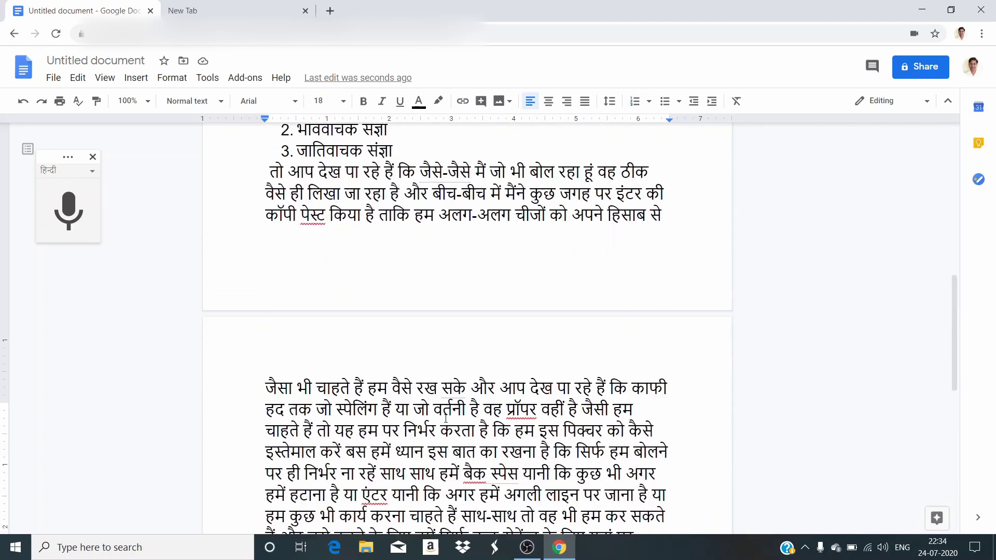
{"action": "key", "text": "Return"}
{"action": "key", "text": "Return"}
{"action": "key", "text": "Return"}
{"action": "key", "text": "Return"}
{"action": "key", "text": "Return"}
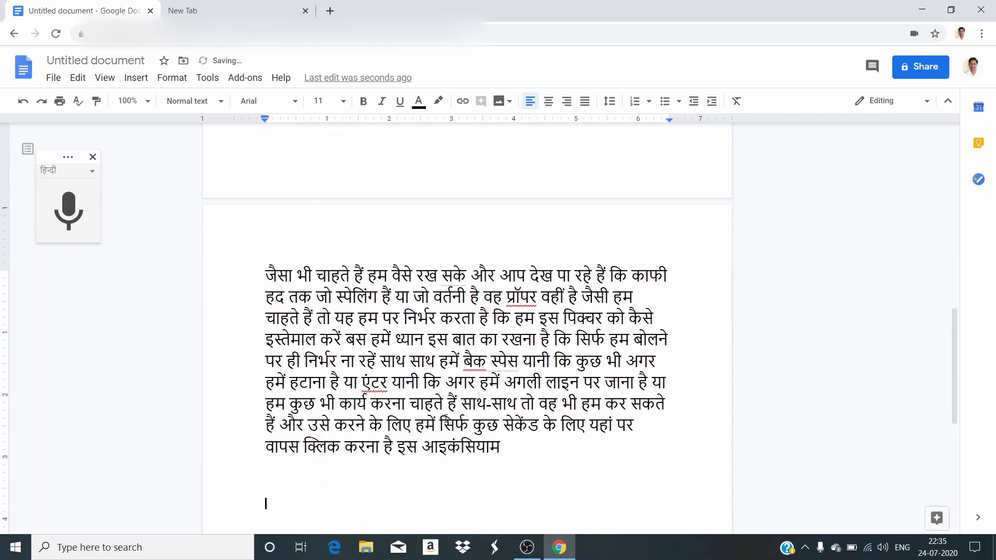
{"action": "key", "text": "Return"}
{"action": "key", "text": "Return"}
{"action": "key", "text": "Return"}
{"action": "key", "text": "Return"}
{"action": "key", "text": "Return"}
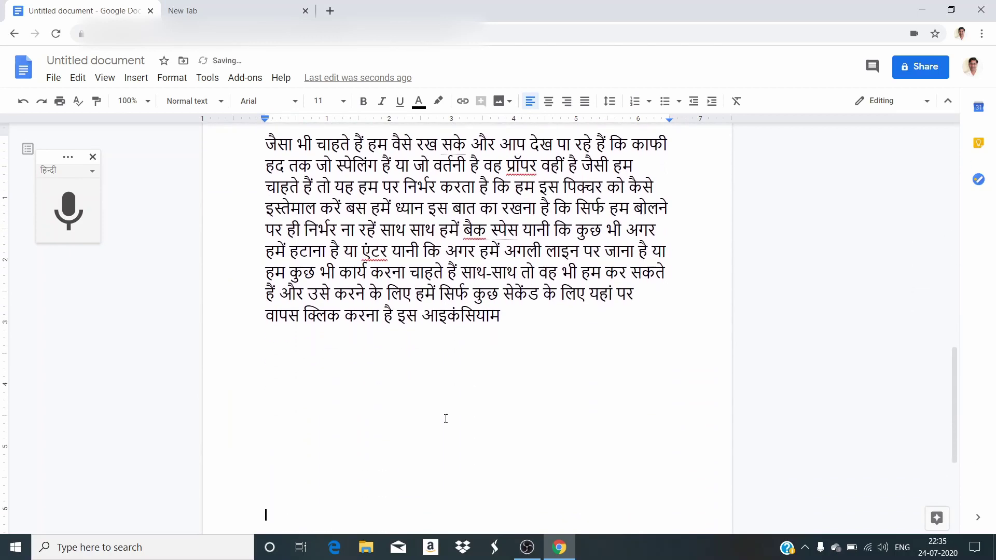
{"action": "key", "text": "Return"}
{"action": "key", "text": "Return"}
{"action": "key", "text": "Return"}
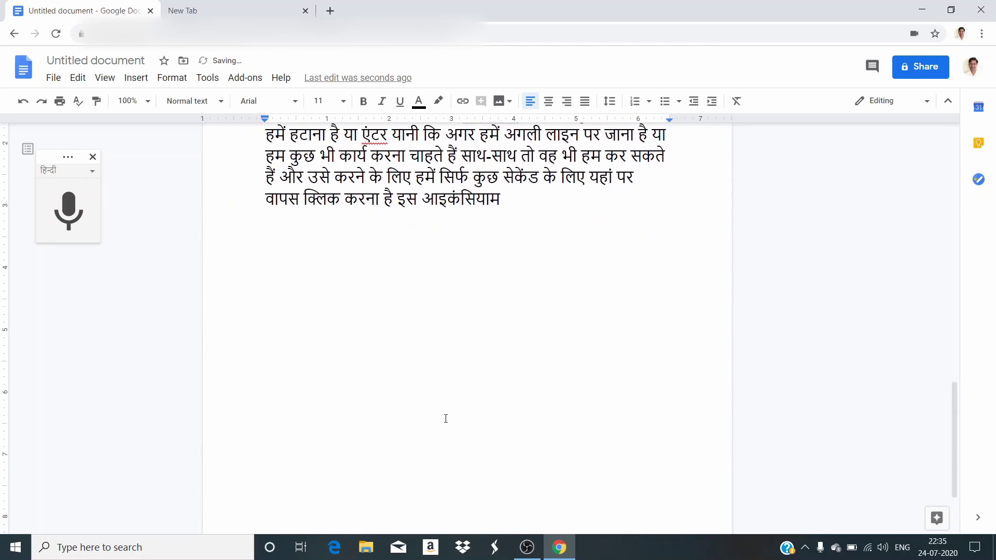
{"action": "key", "text": "BackSpace"}
{"action": "key", "text": "BackSpace"}
{"action": "key", "text": "BackSpace"}
{"action": "key", "text": "BackSpace"}
{"action": "key", "text": "BackSpace"}
{"action": "key", "text": "BackSpace"}
{"action": "key", "text": "BackSpace"}
{"action": "key", "text": "BackSpace"}
{"action": "key", "text": "BackSpace"}
{"action": "key", "text": "BackSpace"}
{"action": "key", "text": "BackSpace"}
{"action": "key", "text": "BackSpace"}
{"action": "key", "text": "BackSpace"}
{"action": "key", "text": "BackSpace"}
{"action": "key", "text": "BackSpace"}
{"action": "key", "text": "BackSpace"}
{"action": "key", "text": "BackSpace"}
{"action": "key", "text": "BackSpace"}
Dictate a number system paragraph in English (United States), beginning "A very good morning we are going to talk" and ending "the basis 10"
{"action": "left_click", "coordinate": [93, 172]}
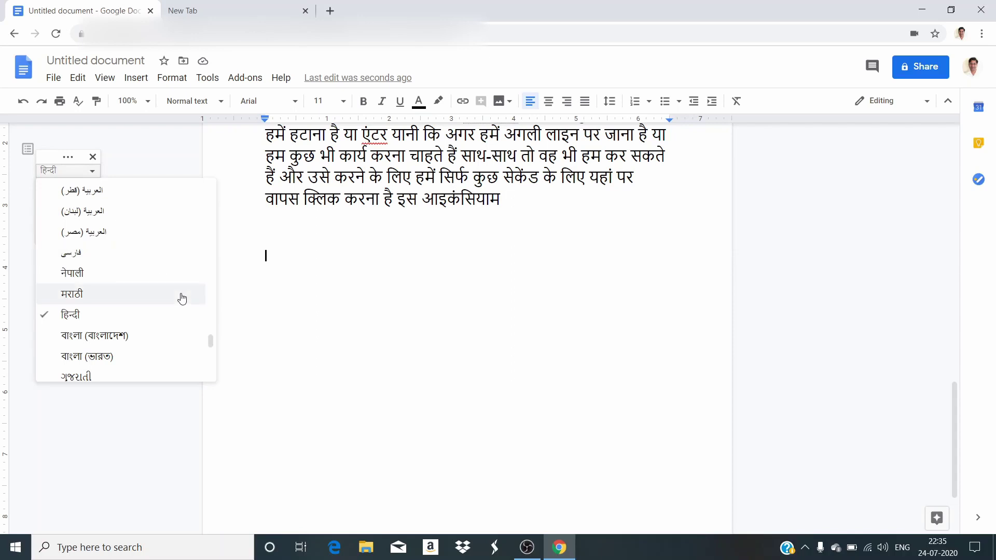
{"action": "left_click_drag", "start_coordinate": [213, 345], "coordinate": [204, 218]}
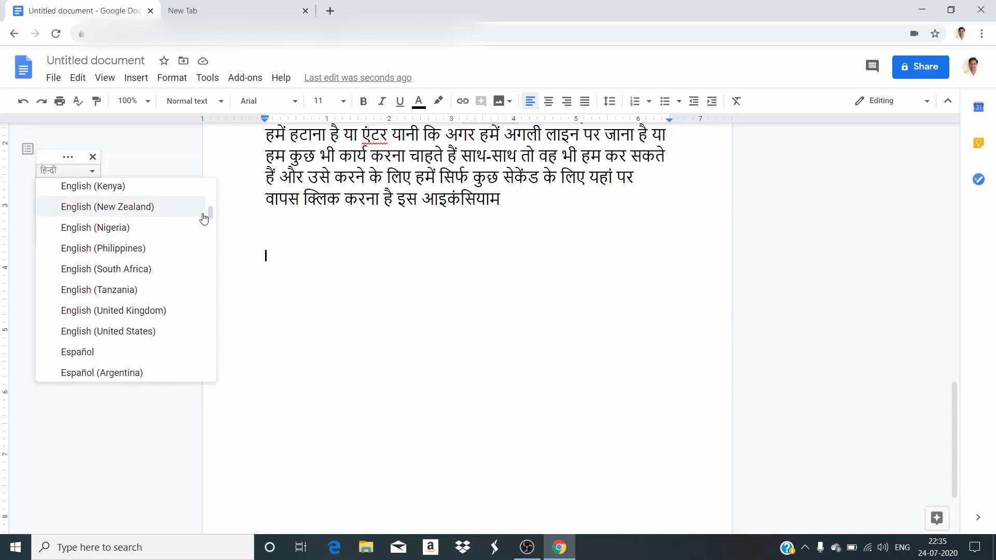
{"action": "left_click", "coordinate": [141, 331]}
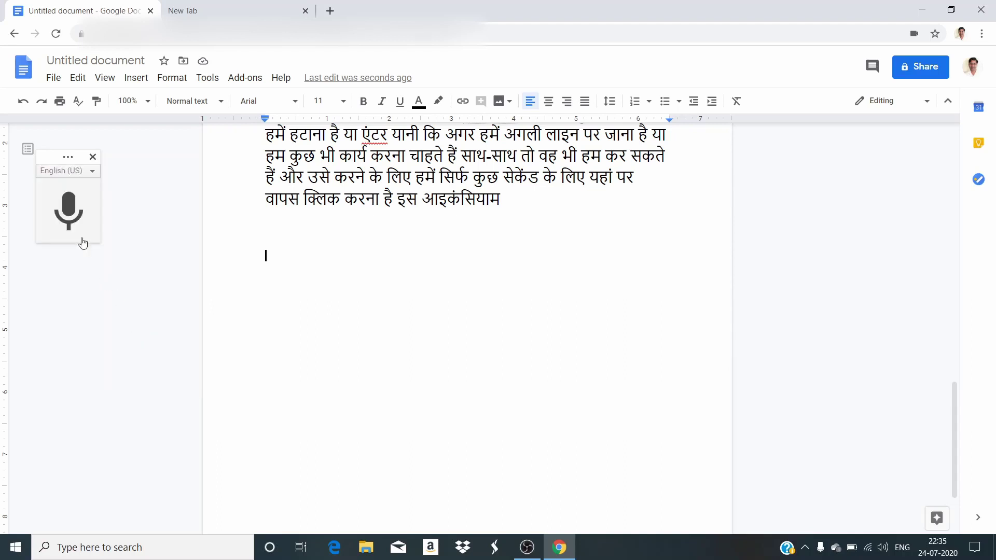
{"action": "left_click", "coordinate": [70, 213]}
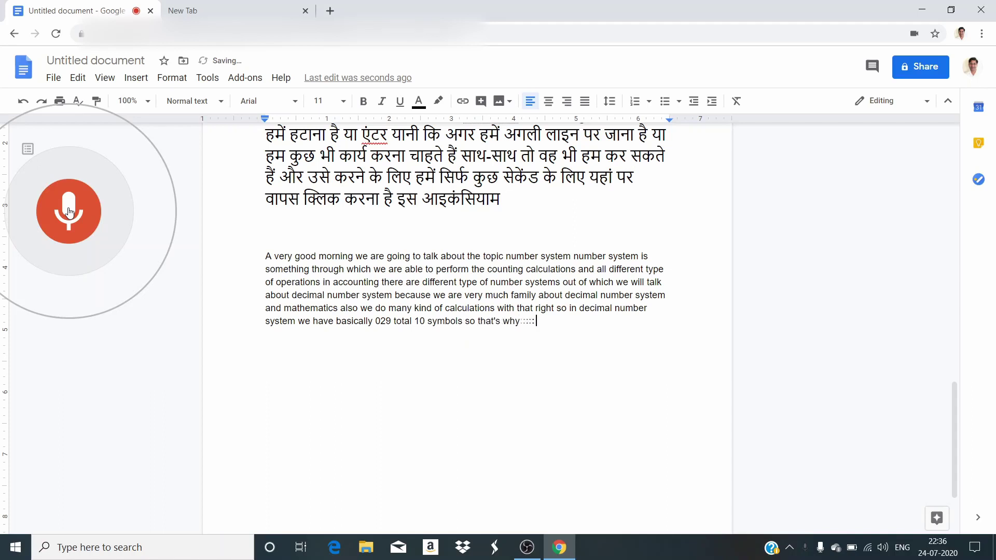
{"action": "left_click", "coordinate": [69, 211]}
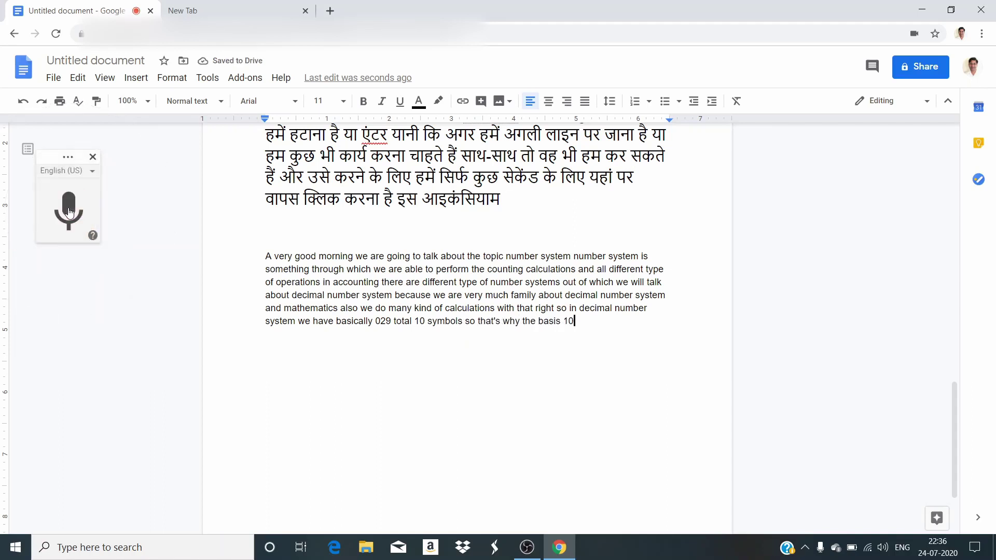
Correct "029" to "0 to 9" in the dictated number system paragraph
{"action": "left_click", "coordinate": [386, 321]}
{"action": "key", "text": "BackSpace"}
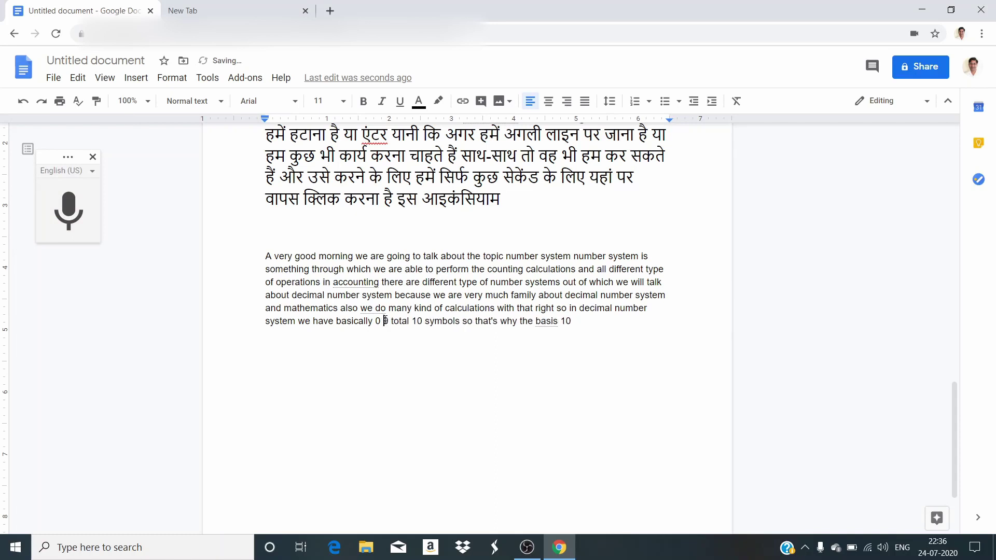
{"action": "type", "text": "to"}
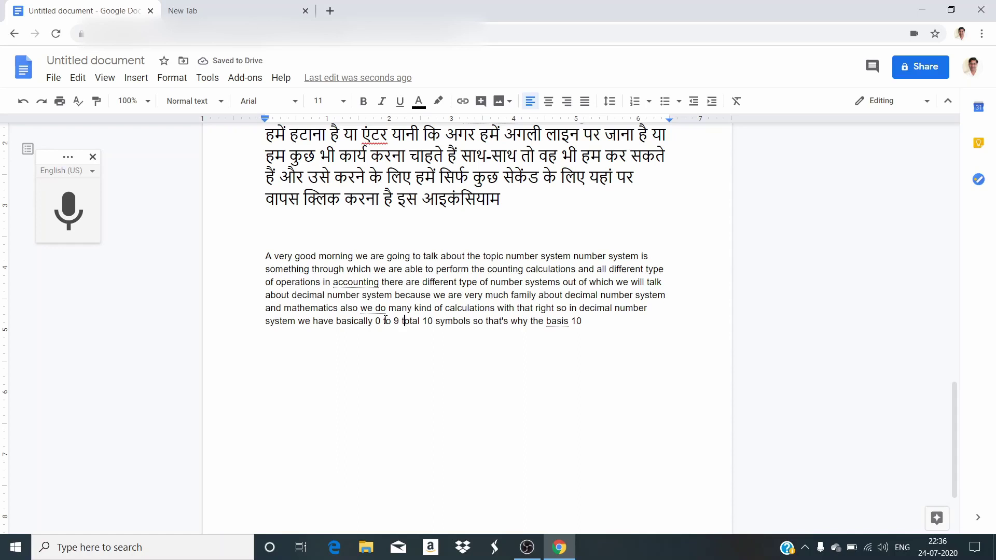
Change "basis 10" at the end of the number system paragraph to "base iis 10 ."
{"action": "key", "text": "Right"}
{"action": "key", "text": "Right"}
{"action": "key", "text": "Right"}
{"action": "key", "text": "Right"}
{"action": "key", "text": "Right"}
{"action": "key", "text": "Right"}
{"action": "key", "text": "Right"}
{"action": "key", "text": "Right"}
{"action": "key", "text": "Right"}
{"action": "key", "text": "Right"}
{"action": "key", "text": "Right"}
{"action": "key", "text": "Right"}
{"action": "key", "text": "Right"}
{"action": "key", "text": "Right"}
{"action": "type", "text": "e "}
{"action": "type", "text": "i"}
{"action": "type", "text": "."}
Dictate another English passage at font size 18 on a new line below the number system paragraph, ending "so thank you so much"
{"action": "left_click", "coordinate": [345, 105]}
{"action": "left_click", "coordinate": [323, 251]}
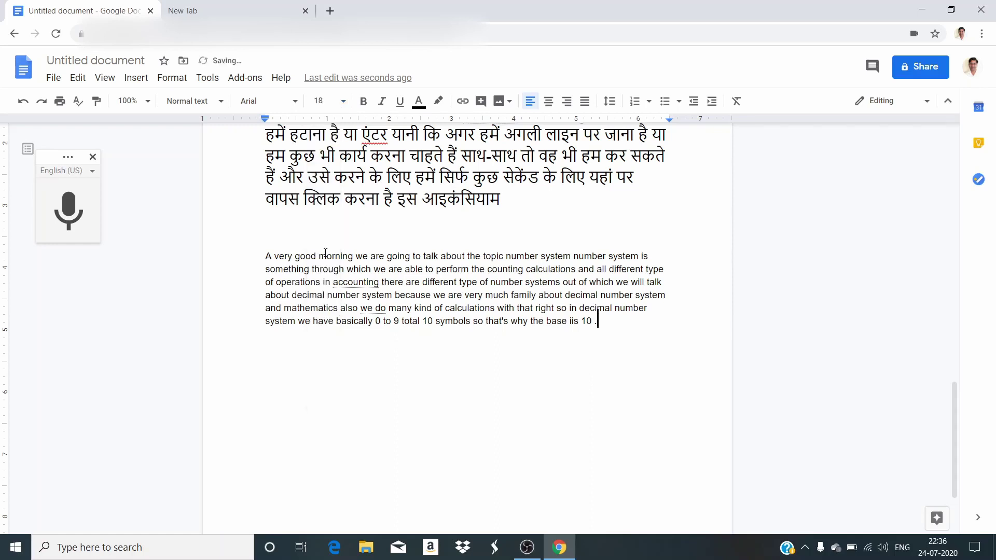
{"action": "key", "text": "Return"}
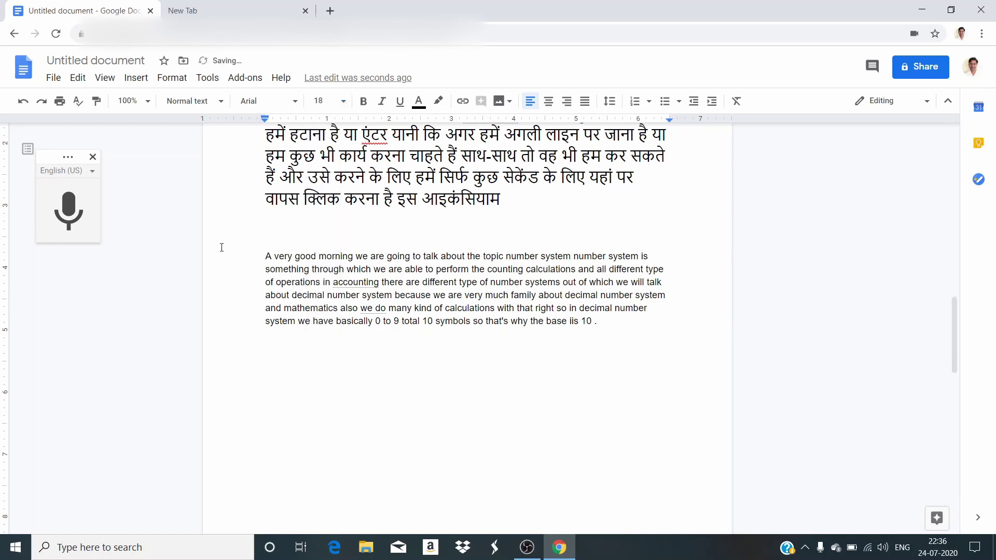
{"action": "left_click", "coordinate": [71, 216]}
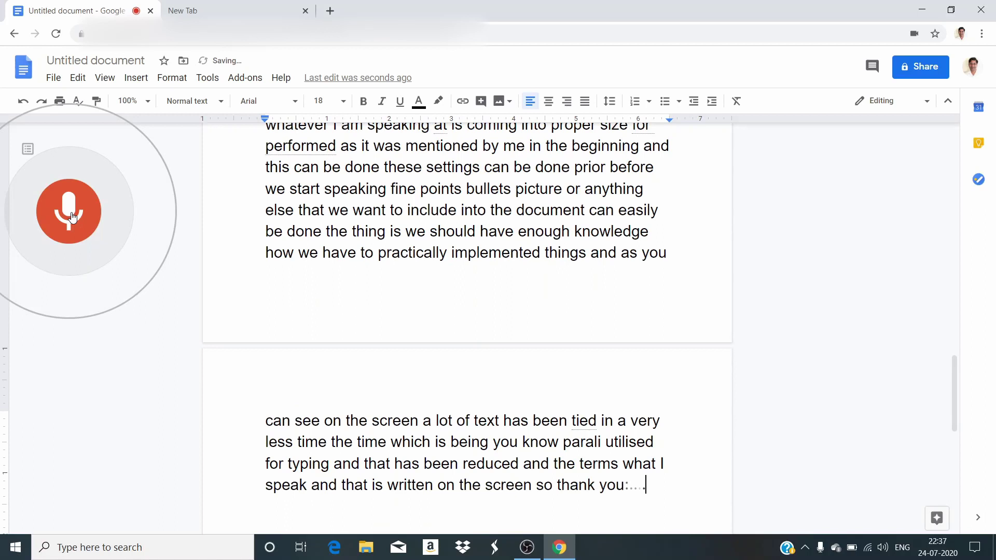
{"action": "left_click", "coordinate": [72, 217]}
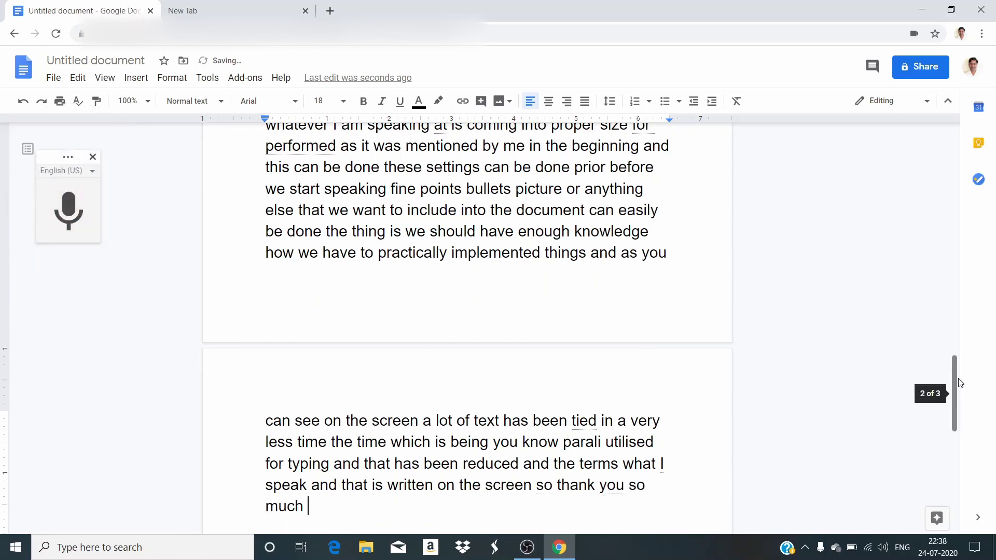
{"action": "left_click_drag", "start_coordinate": [951, 384], "coordinate": [962, 156]}
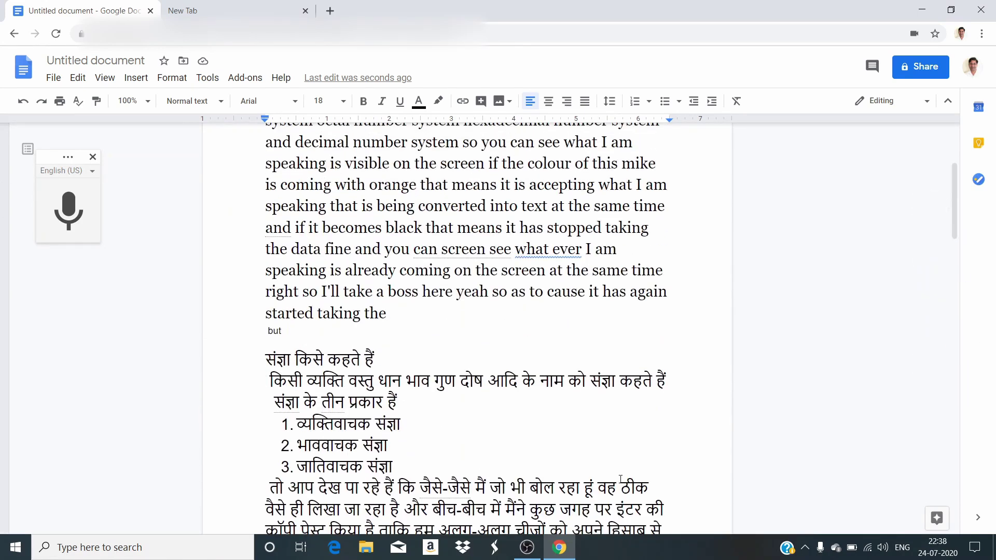